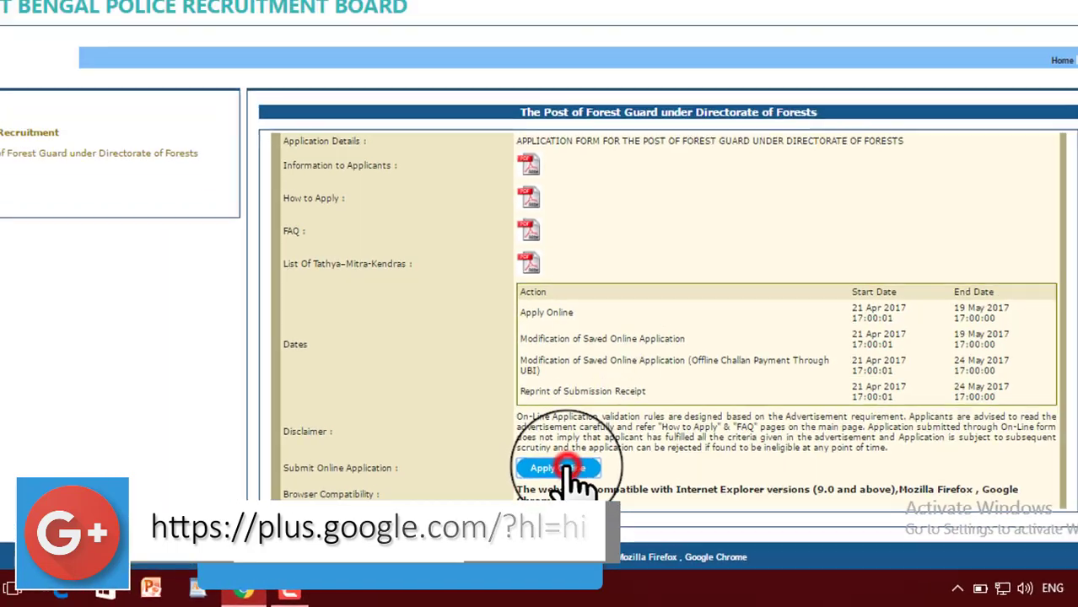
# - Start the Forest Guard online application as a new user, with Mobile as the communication mode
pyautogui.click(593, 371)
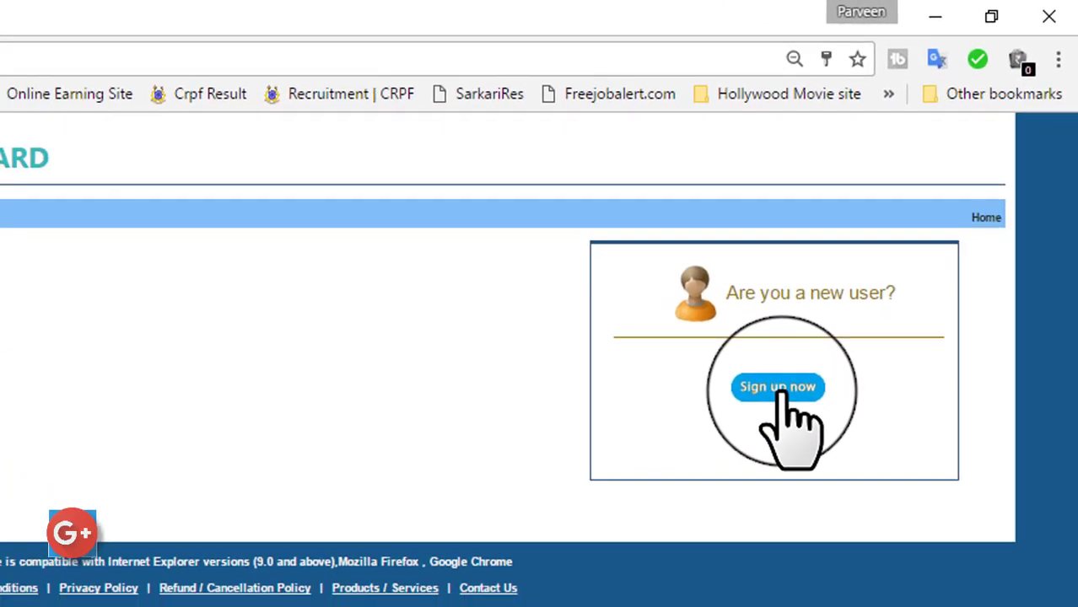
pyautogui.click(784, 393)
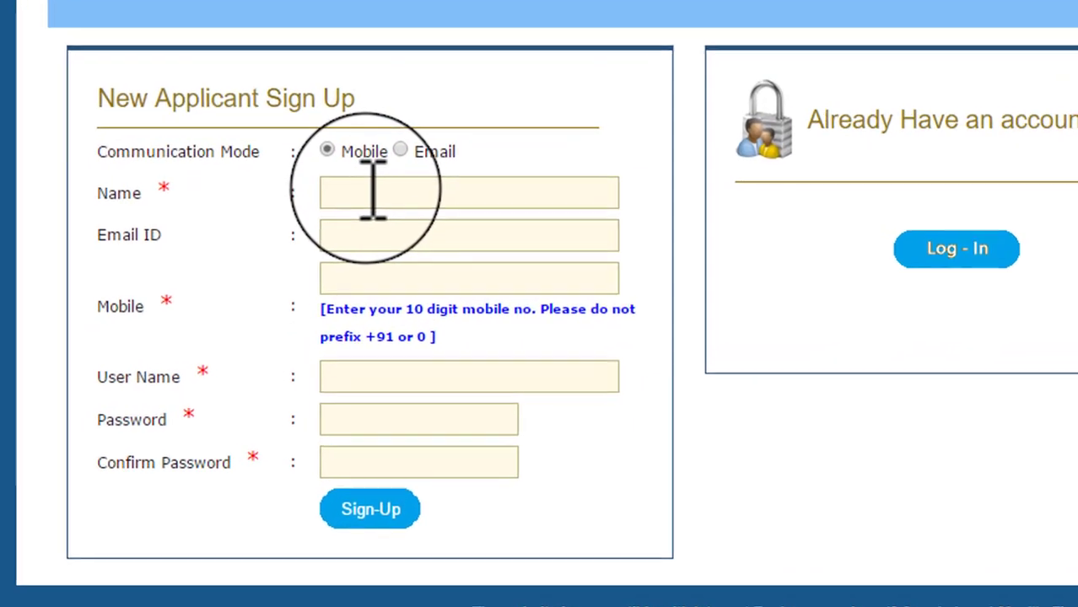
pyautogui.click(245, 215)
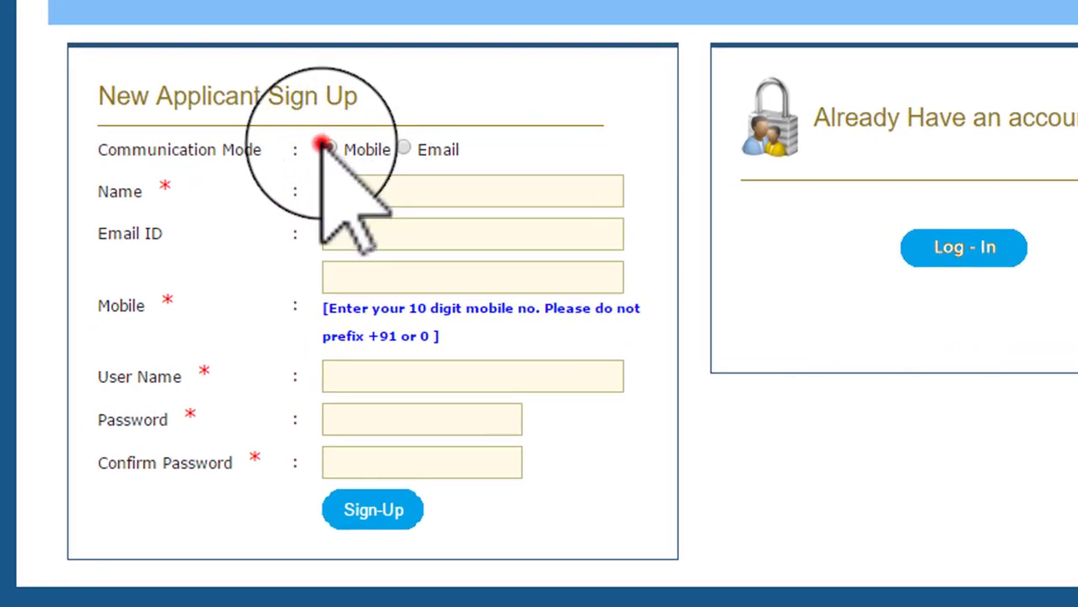
# - Register the account with the applicant's name, e-mail, mobile number, user name and confirmed password, and acknowledge the account creation
pyautogui.click(376, 192)
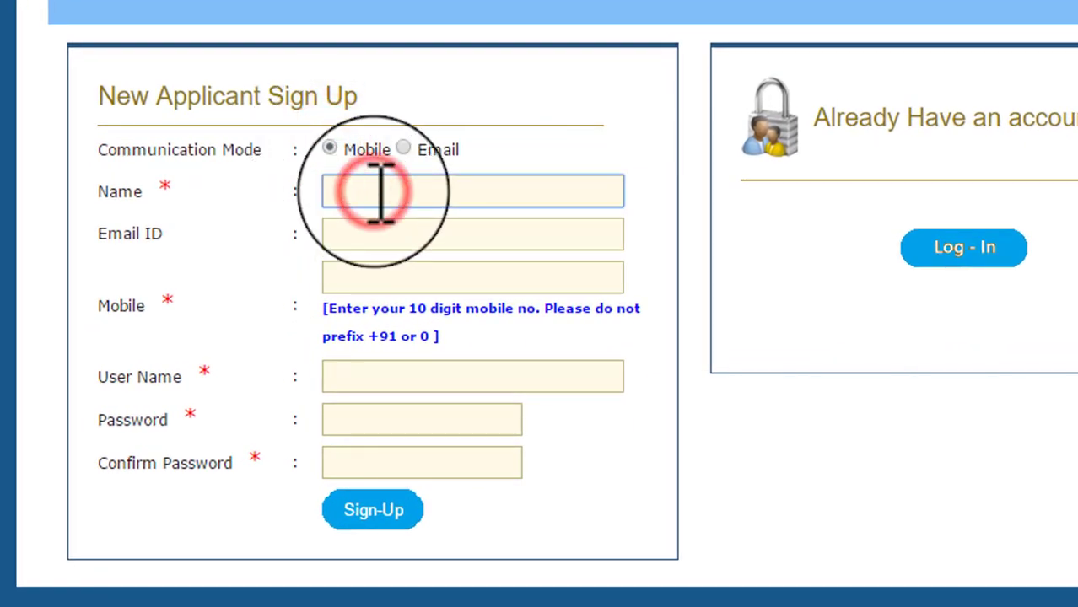
pyautogui.click(419, 232)
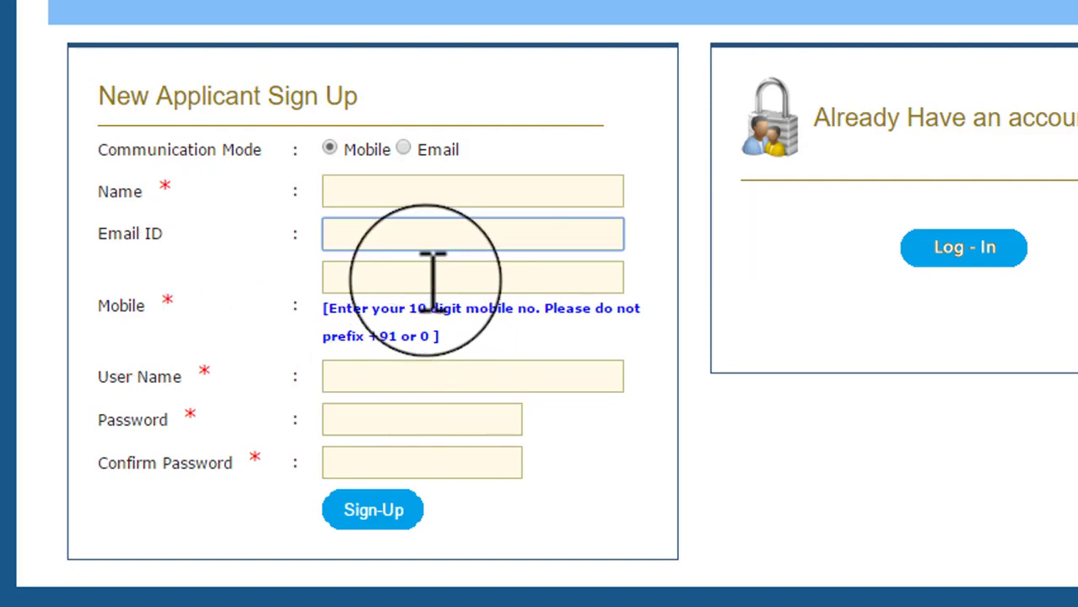
pyautogui.click(445, 379)
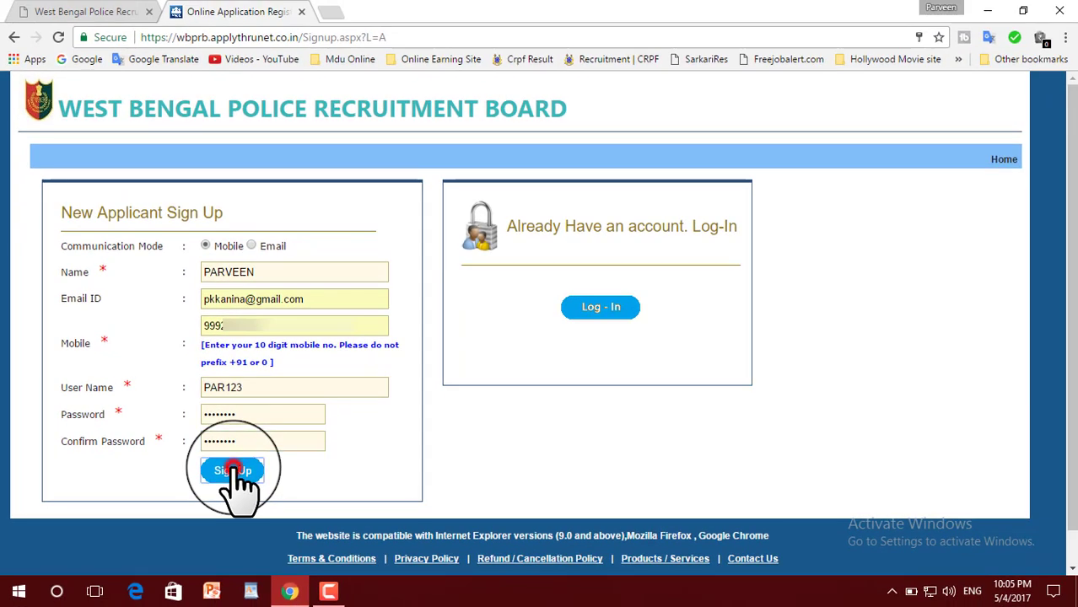
pyautogui.click(233, 471)
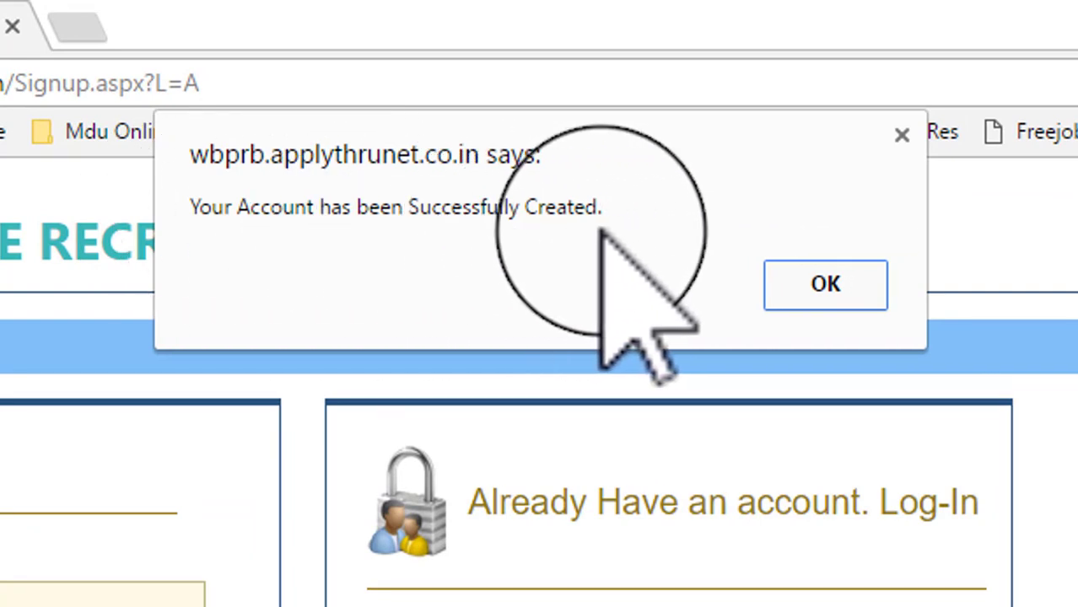
pyautogui.click(827, 285)
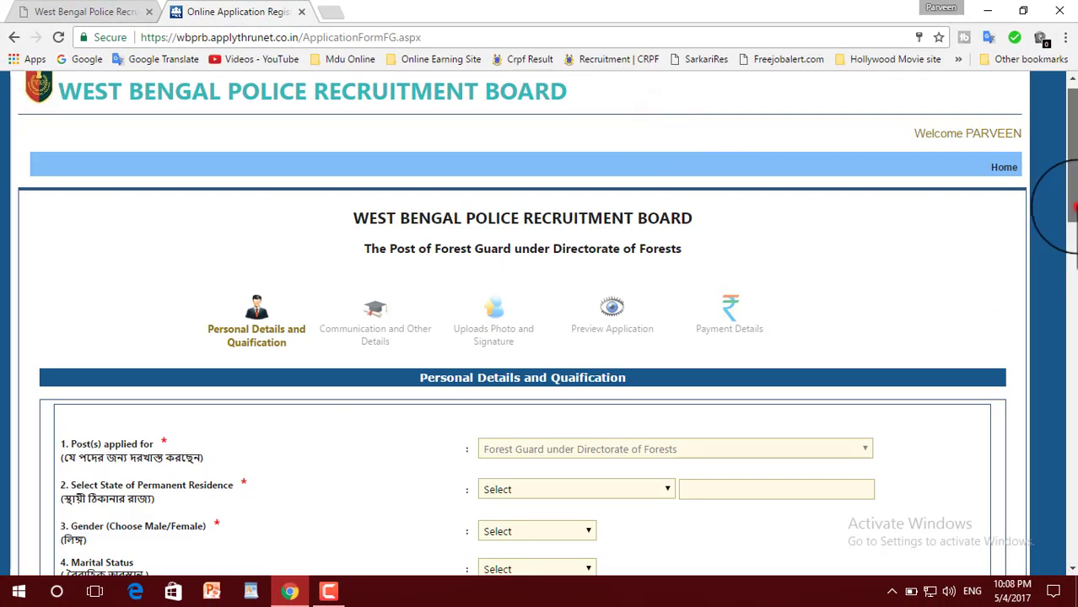
# - Set the state of permanent residence to HARYANA in the personal details
pyautogui.moveTo(1073, 216); pyautogui.dragTo(1073, 209)
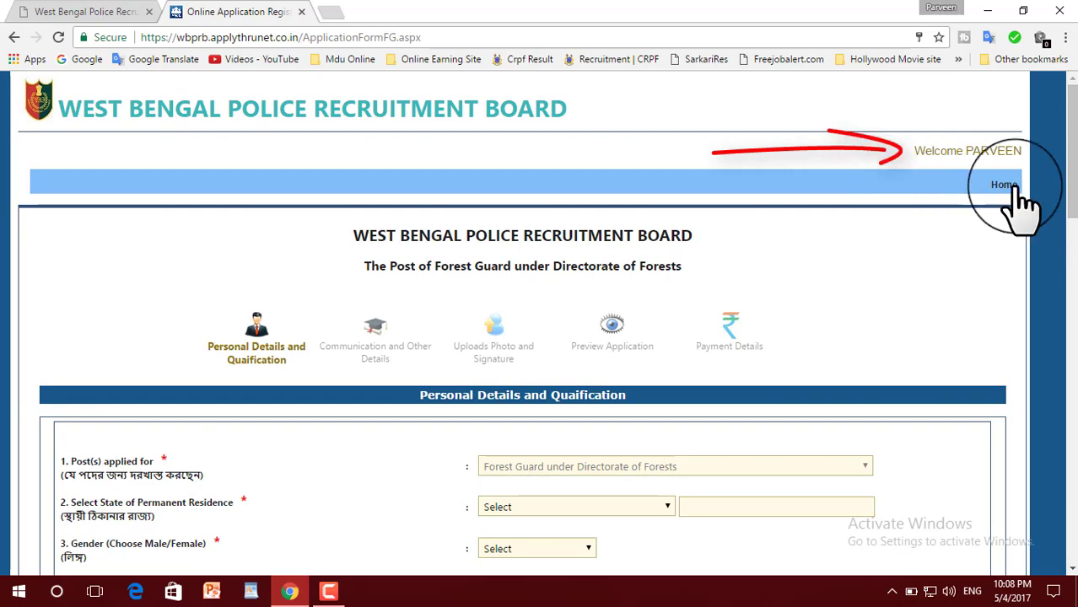
pyautogui.moveTo(1072, 211); pyautogui.dragTo(1071, 243)
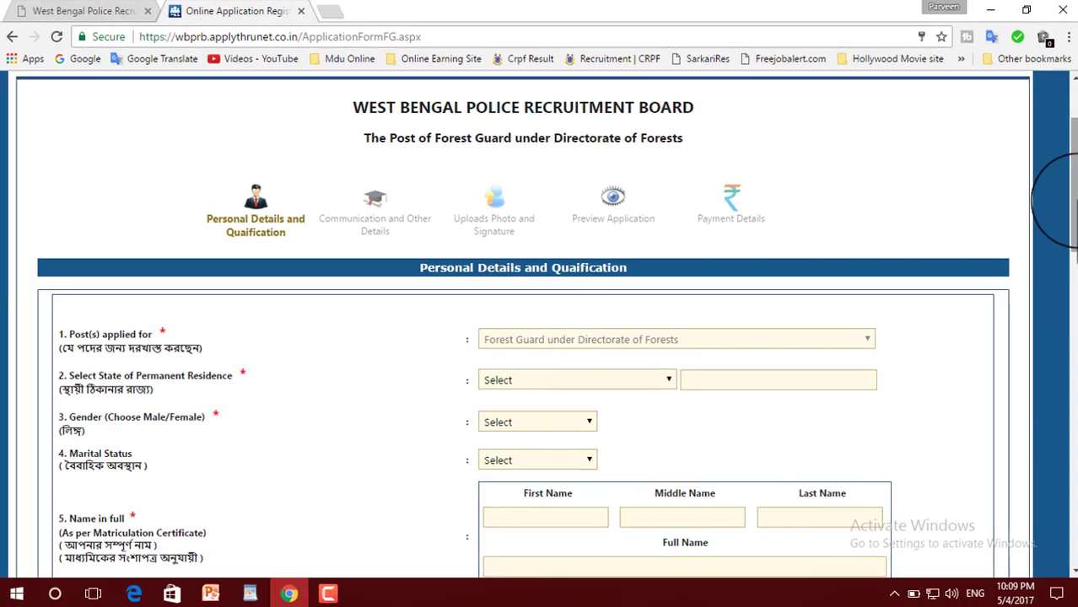
pyautogui.moveTo(1071, 200); pyautogui.dragTo(1072, 245)
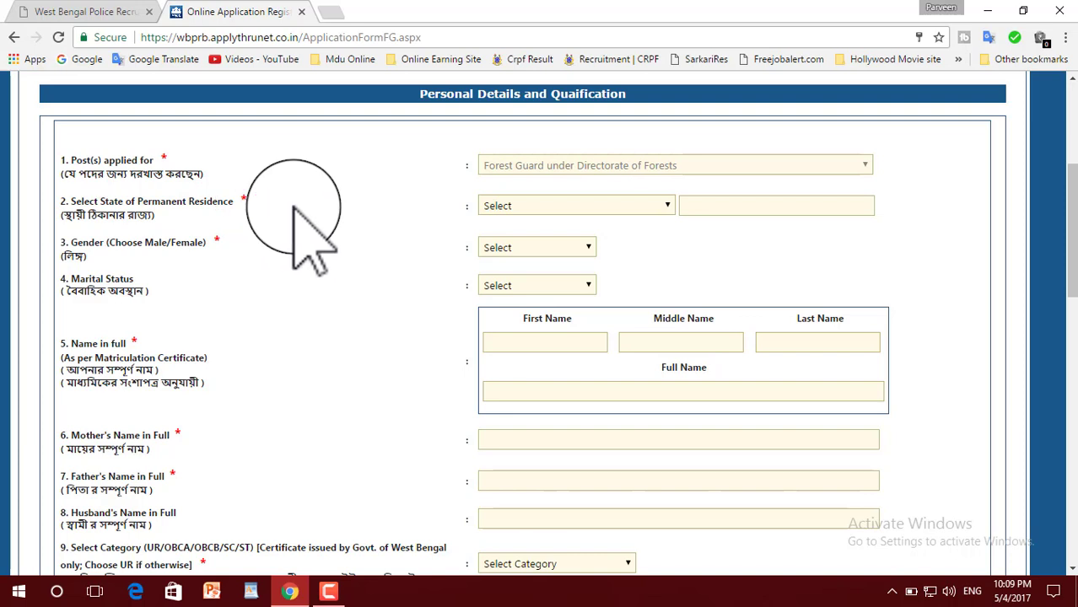
pyautogui.click(518, 205)
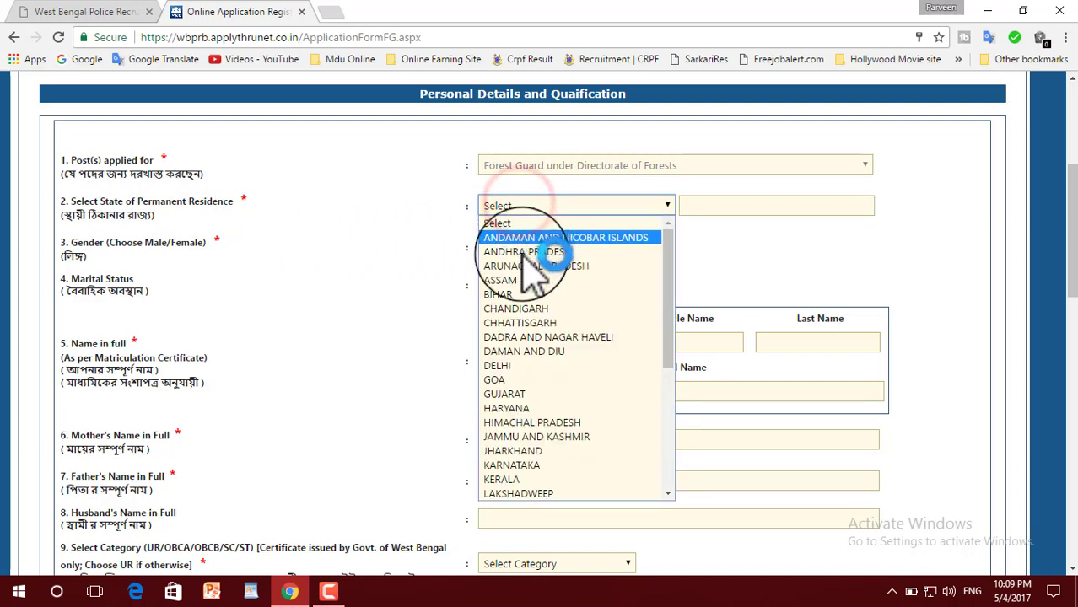
pyautogui.click(544, 409)
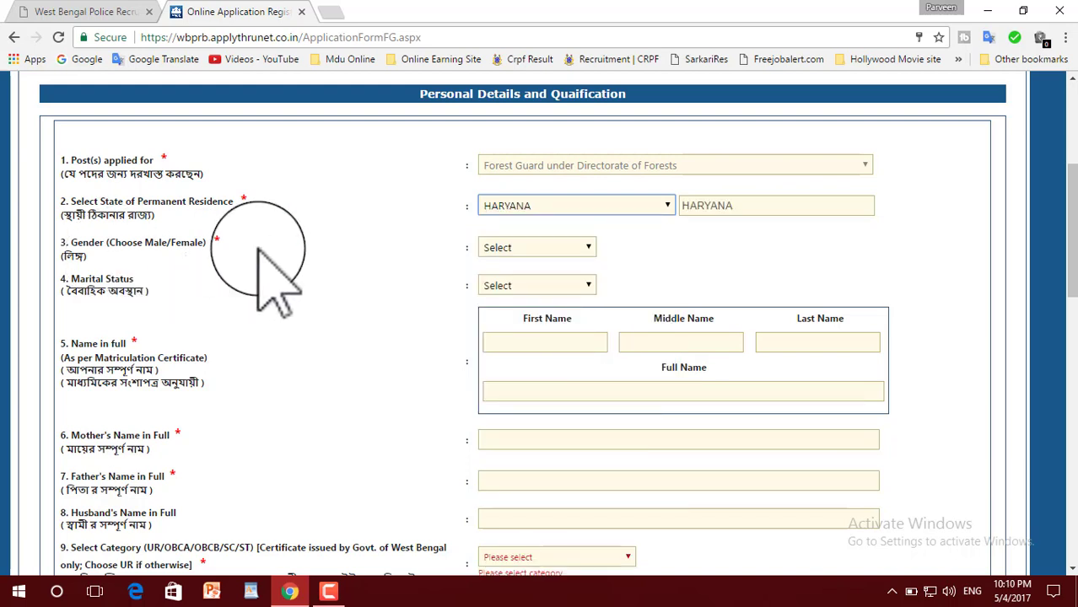
# - Set the gender to Male and the marital status to Un-Married
pyautogui.click(541, 248)
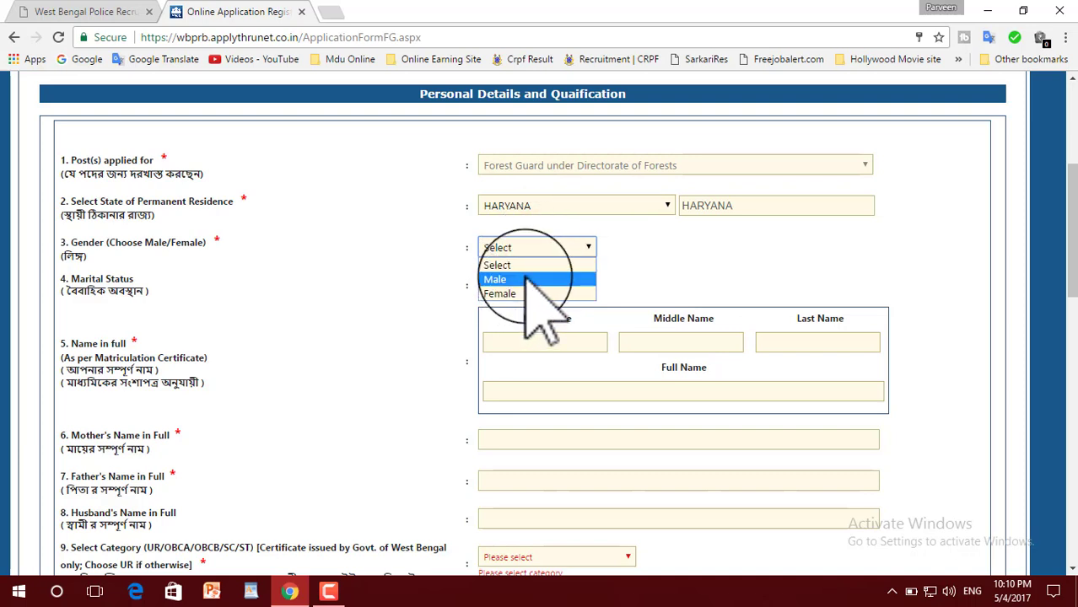
pyautogui.click(525, 278)
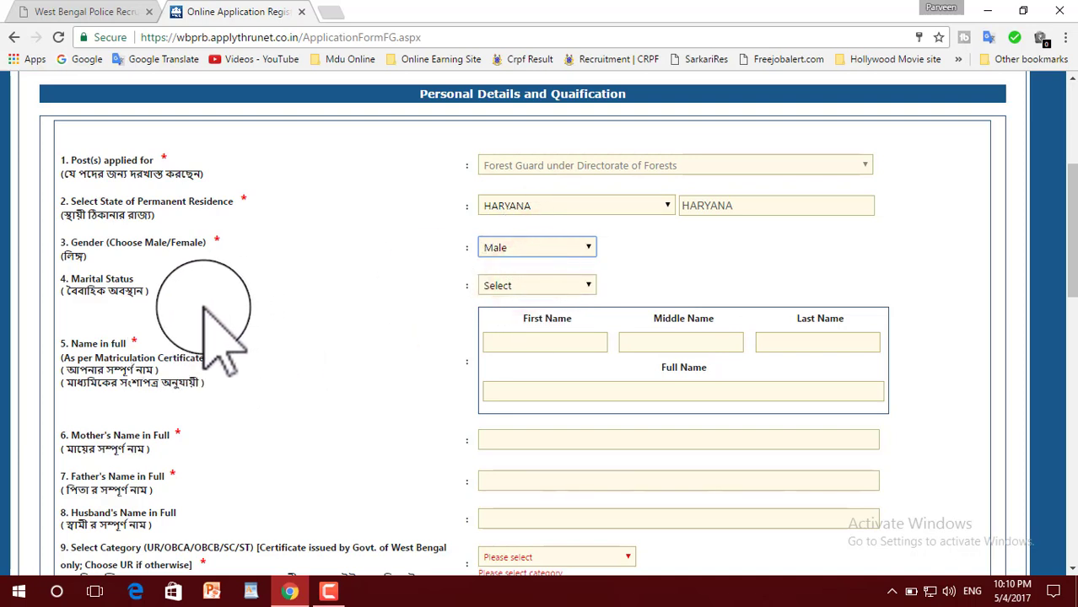
pyautogui.click(527, 284)
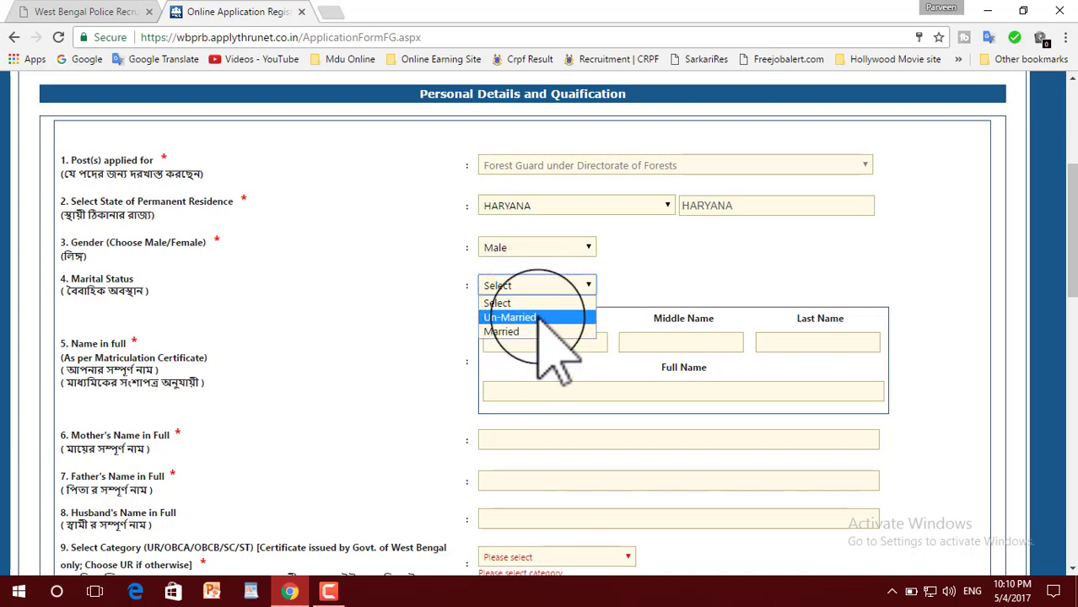
pyautogui.click(540, 318)
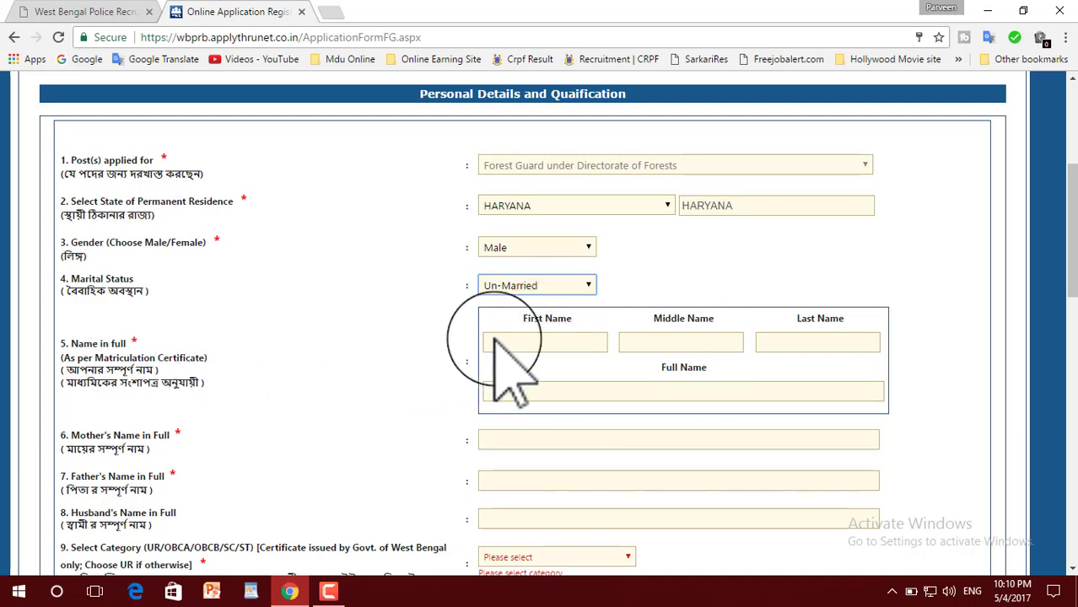
# - Enter the applicant's first and last name, leaving the middle name empty
pyautogui.click(544, 343)
pyautogui.click(665, 341)
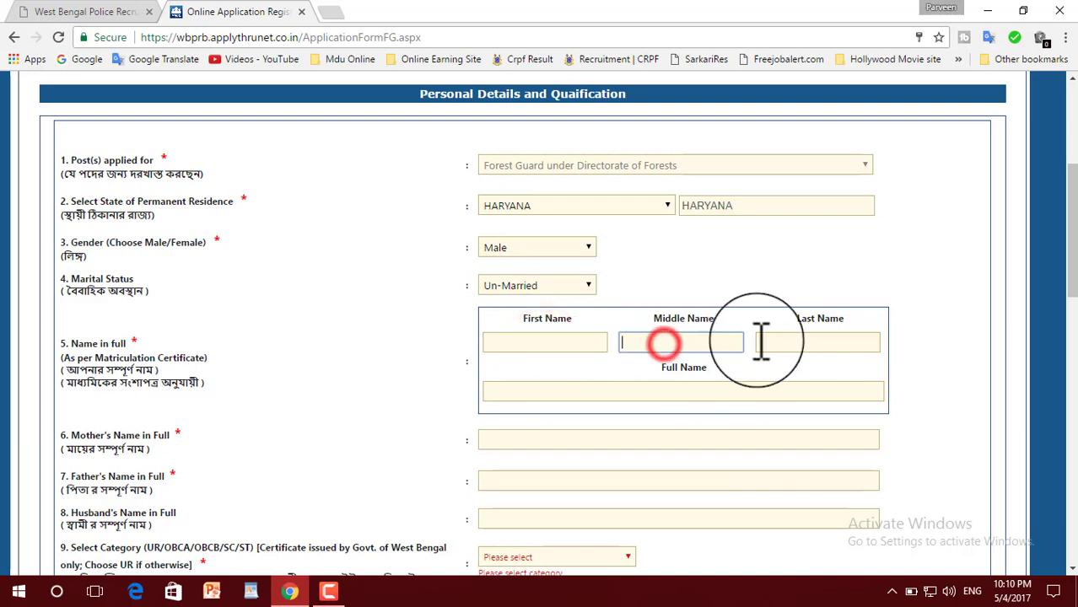
pyautogui.click(797, 340)
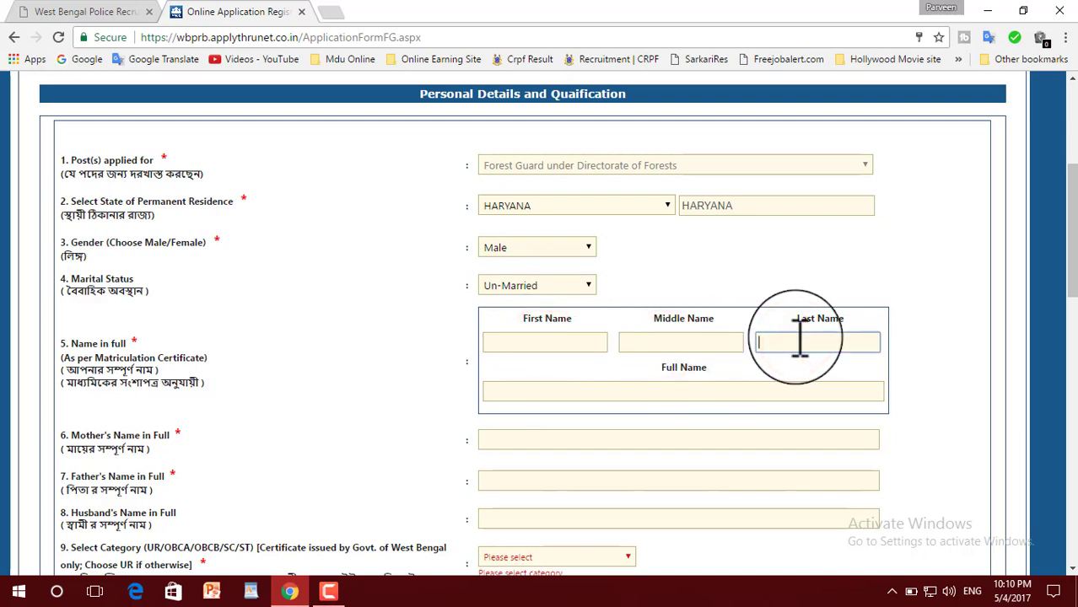
pyautogui.write('KUMAR')
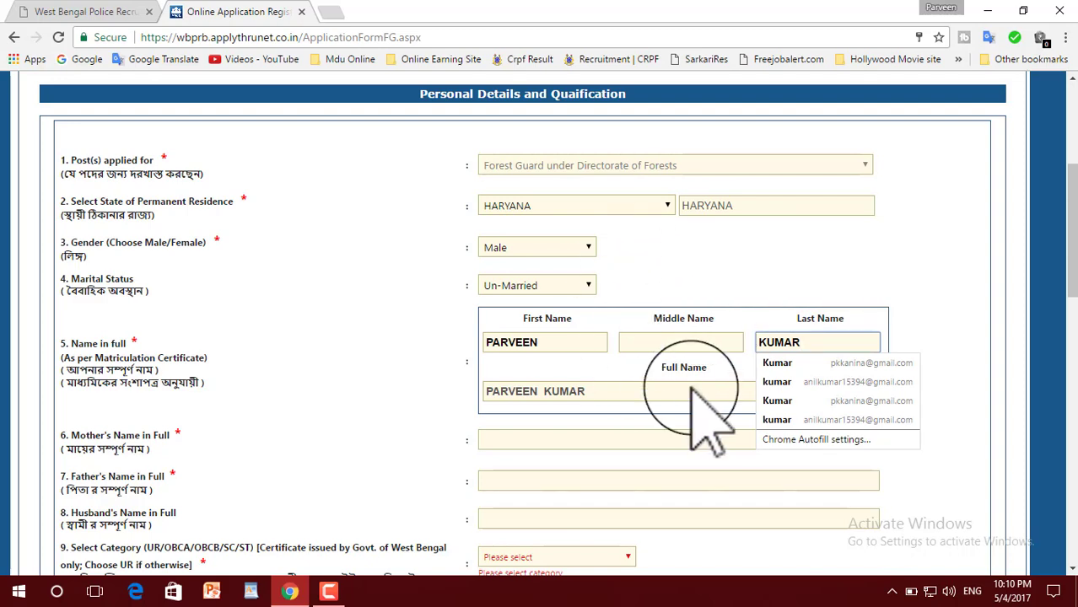
# - Enter the mother's and father's full names, leaving the husband's name empty
pyautogui.scroll(-1, 525, 426)
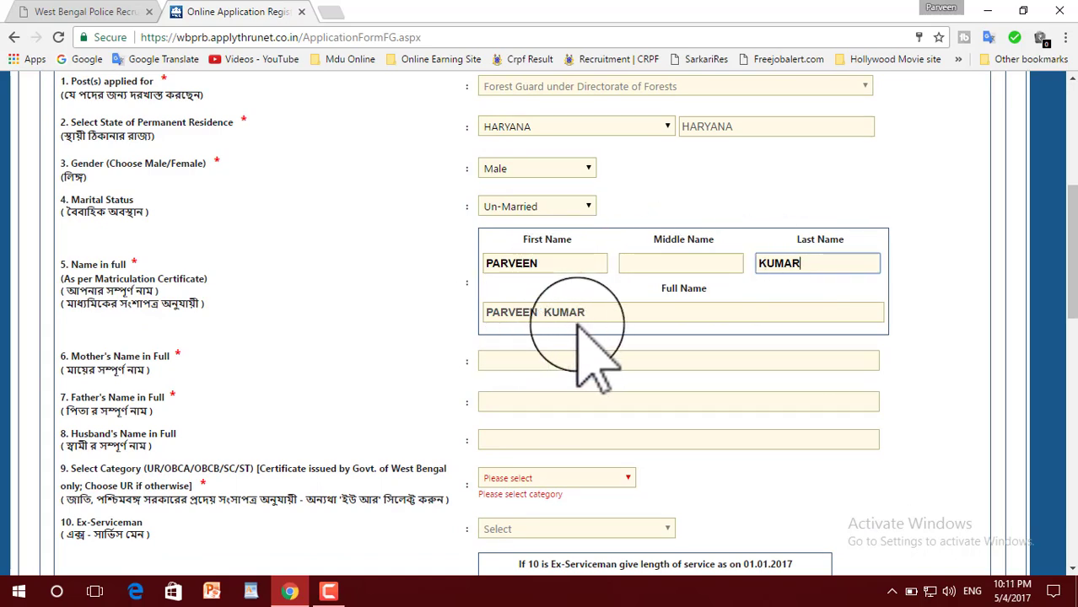
pyautogui.scroll(-2, 578, 326)
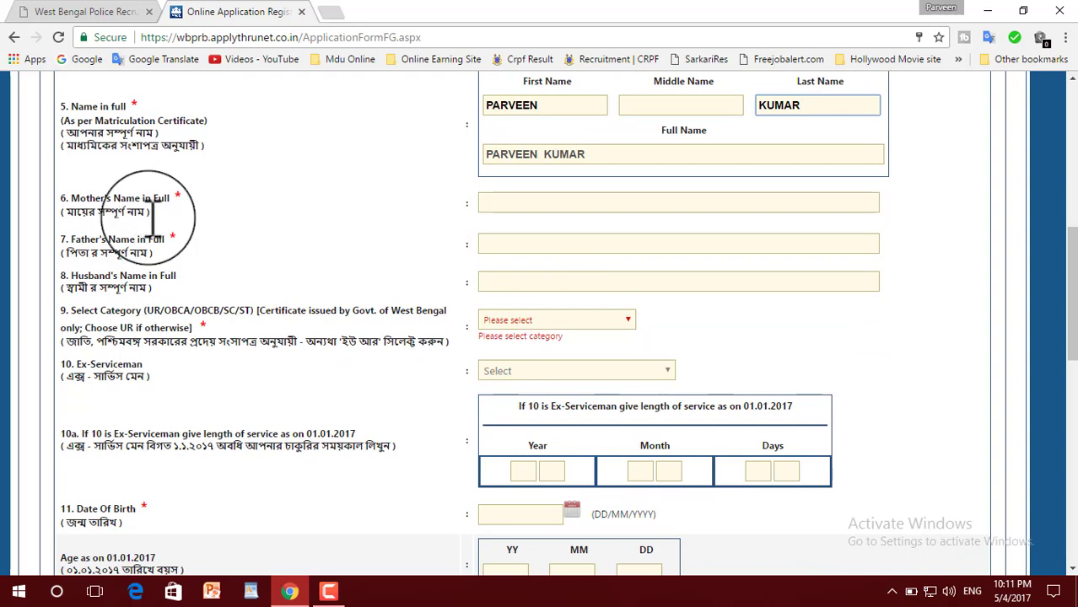
pyautogui.click(561, 203)
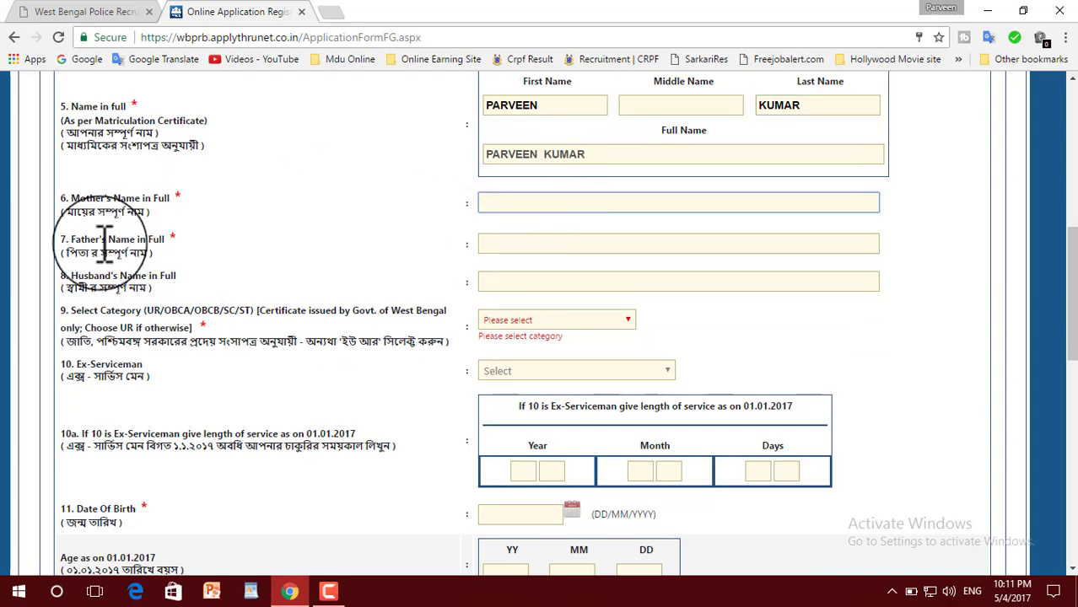
pyautogui.click(511, 245)
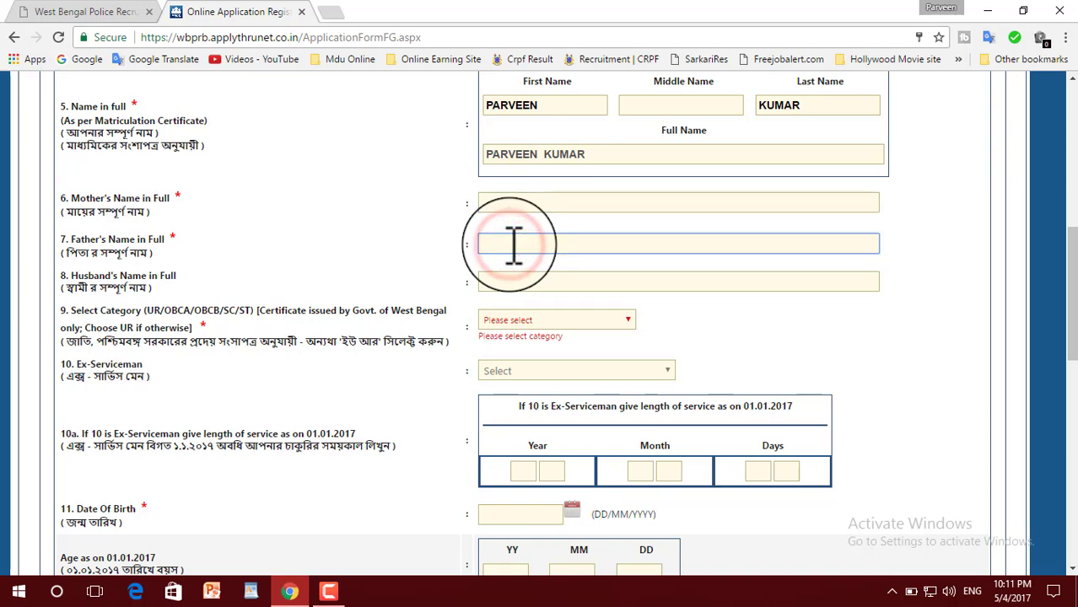
pyautogui.press('Tab')
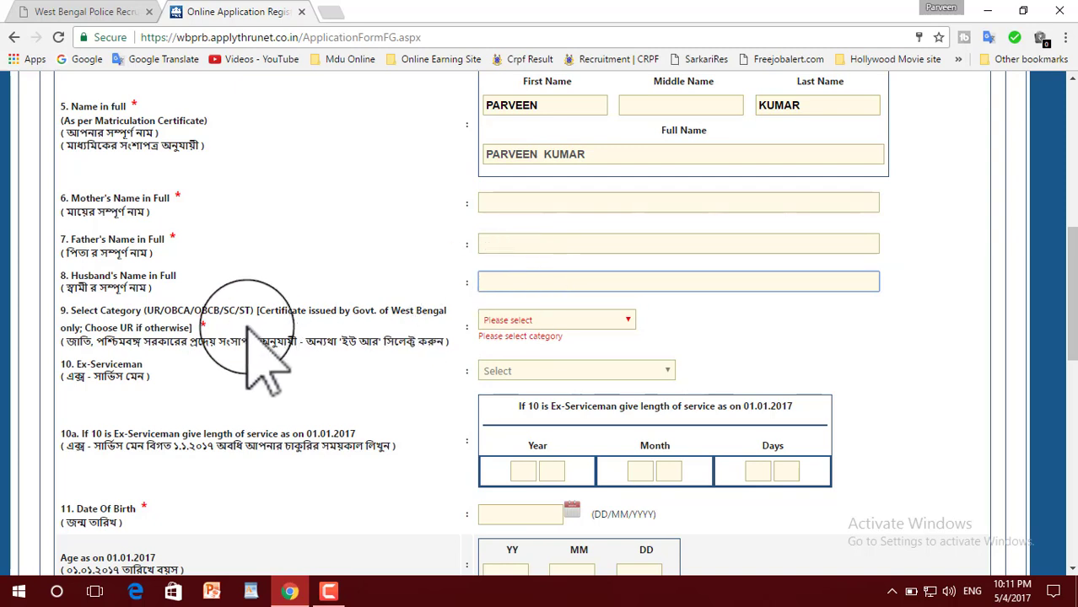
pyautogui.press('Tab')
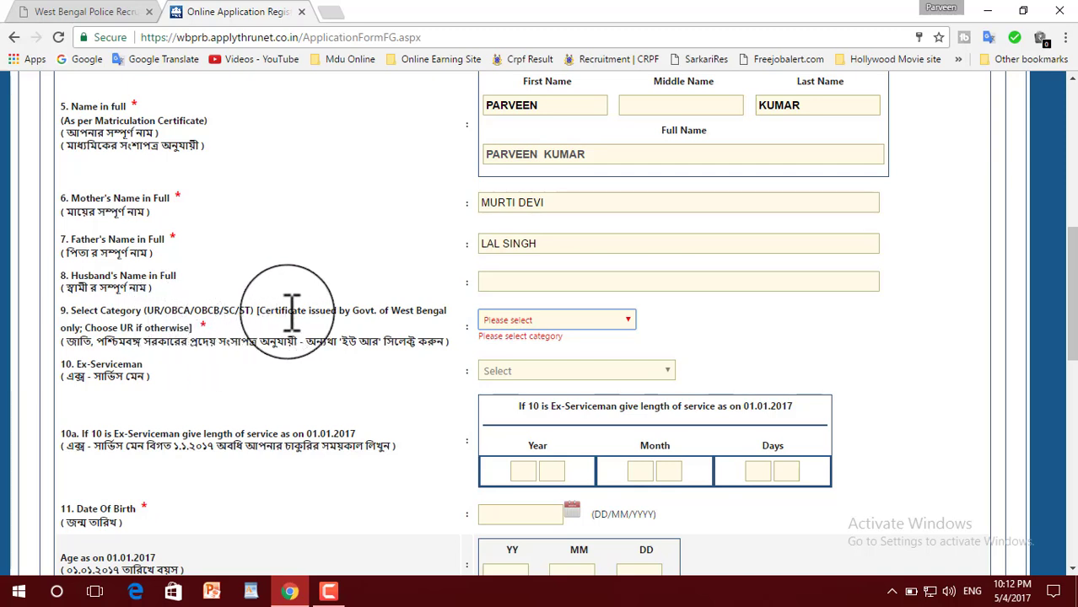
# - Set the category to UNRESERVED CATEGORY and Ex-Serviceman to NO
pyautogui.click(565, 319)
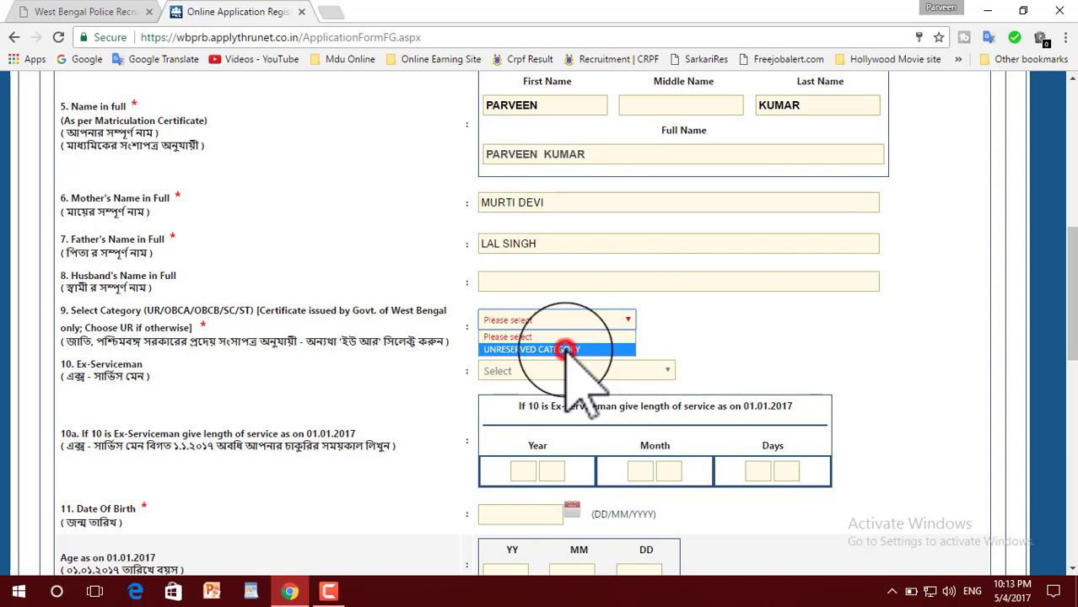
pyautogui.click(565, 350)
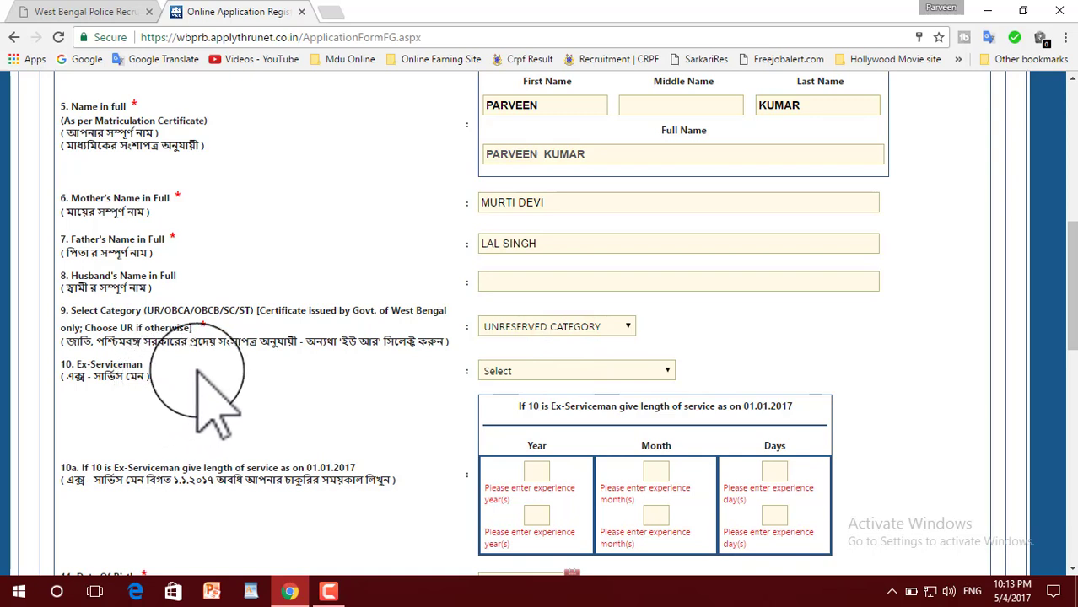
pyautogui.click(592, 370)
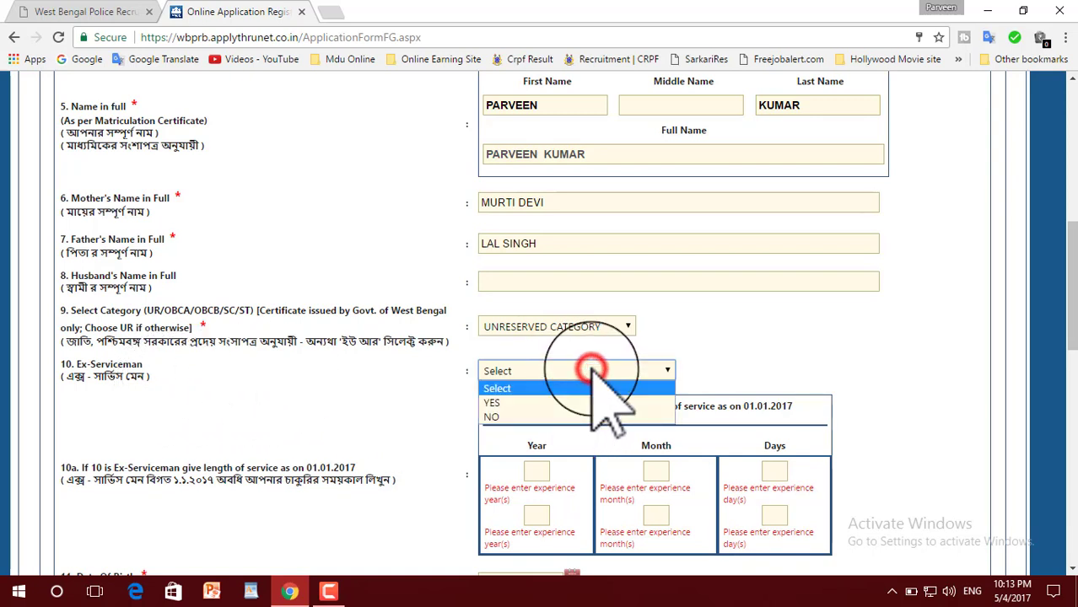
pyautogui.click(498, 417)
# - Enter the applicant's date of birth and mark the Madhyamik (Class X) examination pass as Yes
pyautogui.scroll(-2, 422, 278)
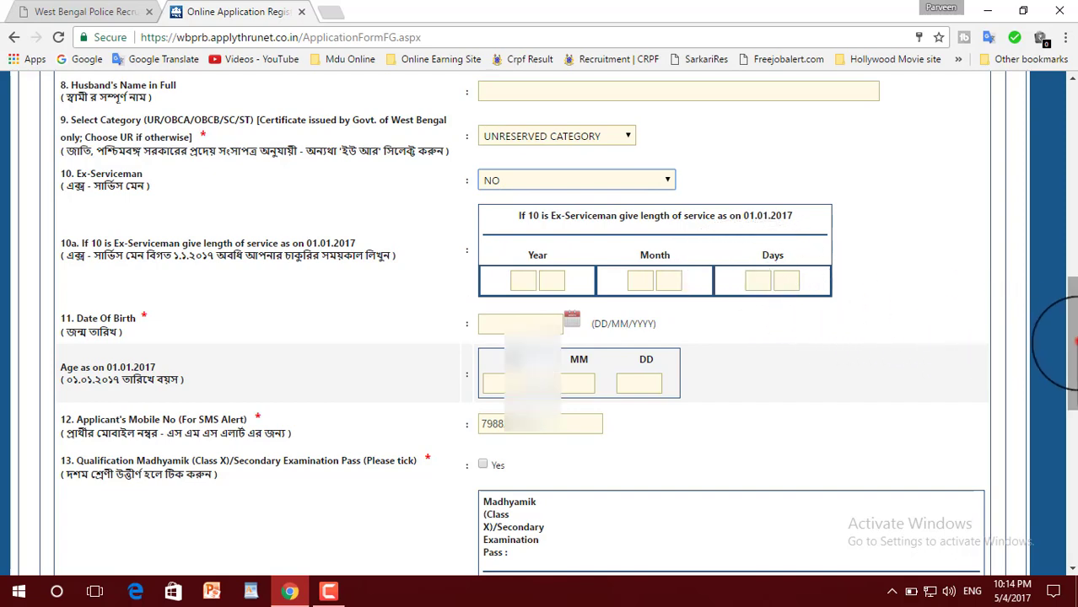
pyautogui.moveTo(1070, 333); pyautogui.dragTo(506, 291)
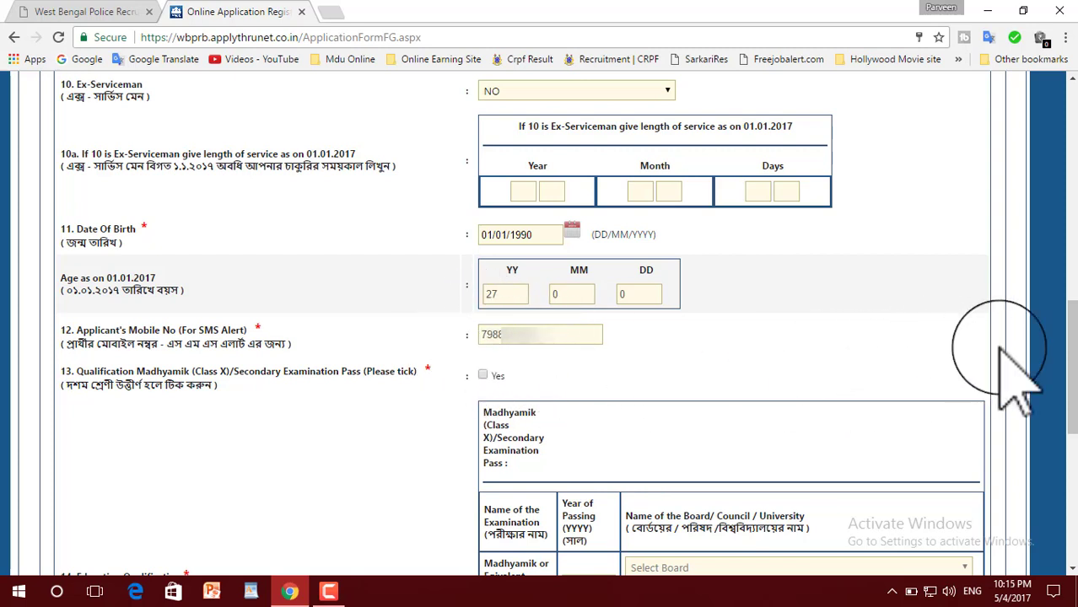
pyautogui.scroll(-3, 313, 265)
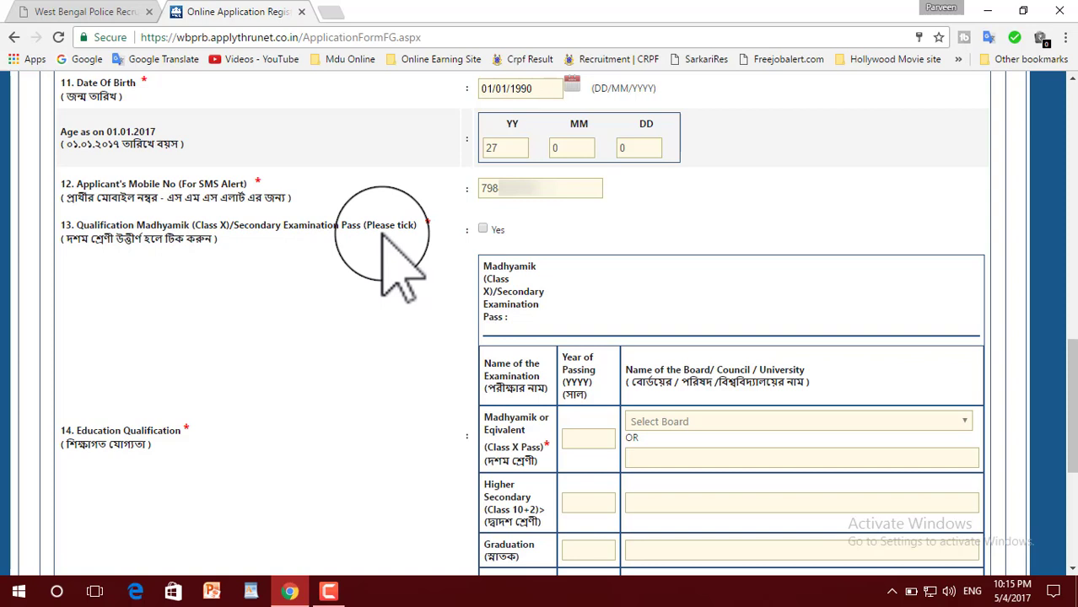
pyautogui.click(483, 230)
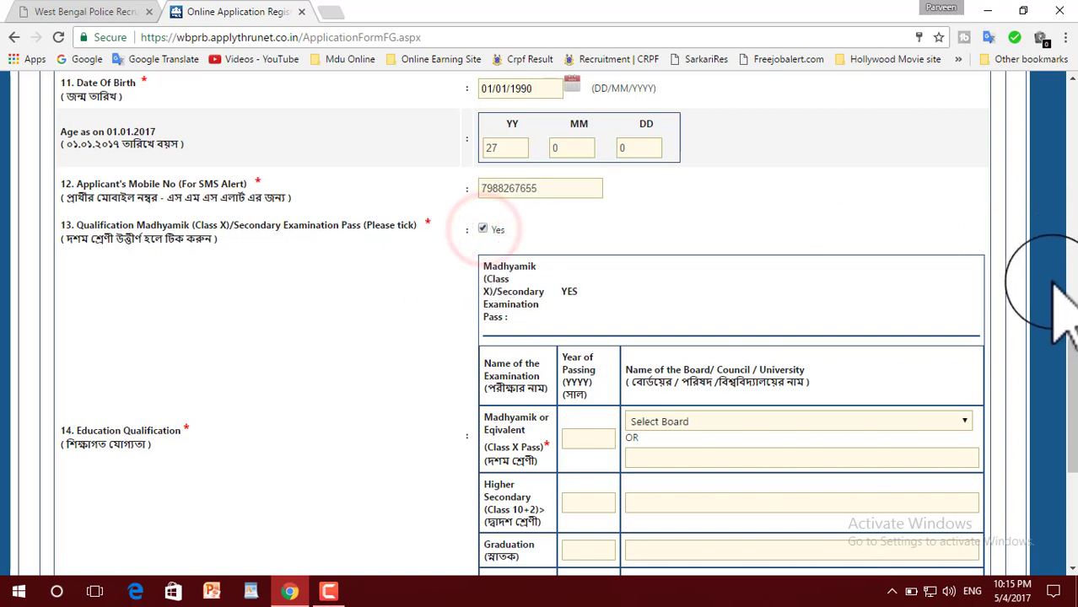
# - Set the Class X examination's board to Board of School Education, Haryana, Bhiwani and its year of passing to 2005
pyautogui.scroll(-2, 1066, 445)
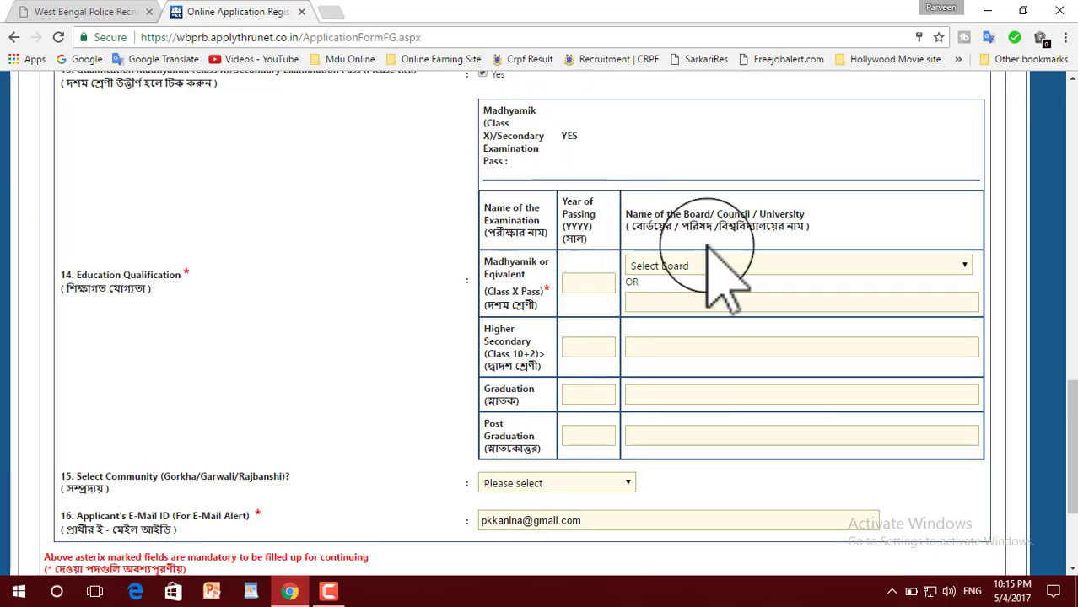
pyautogui.click(590, 282)
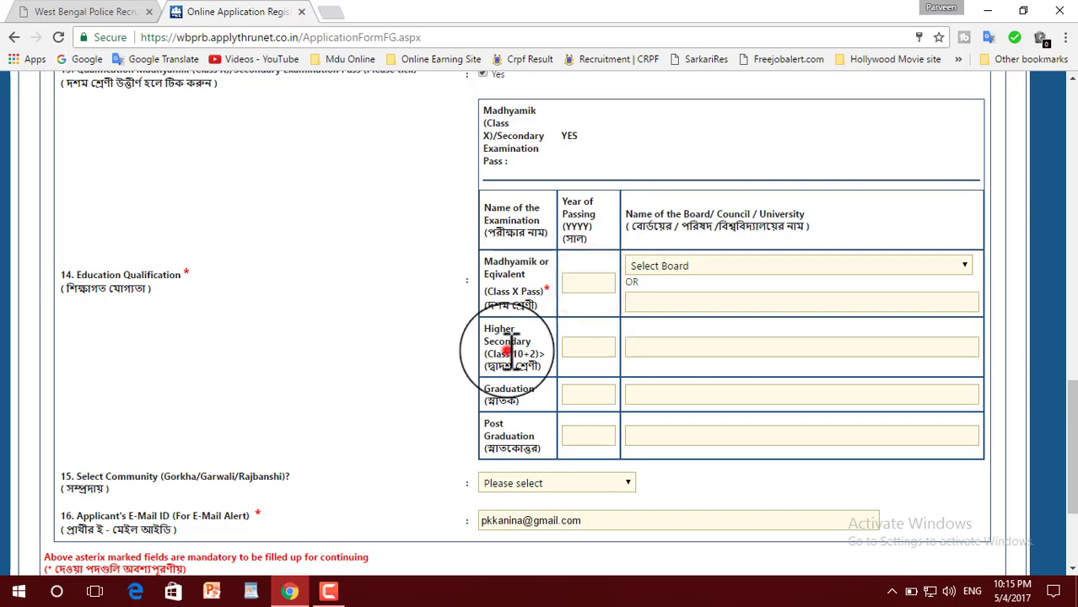
pyautogui.click(579, 348)
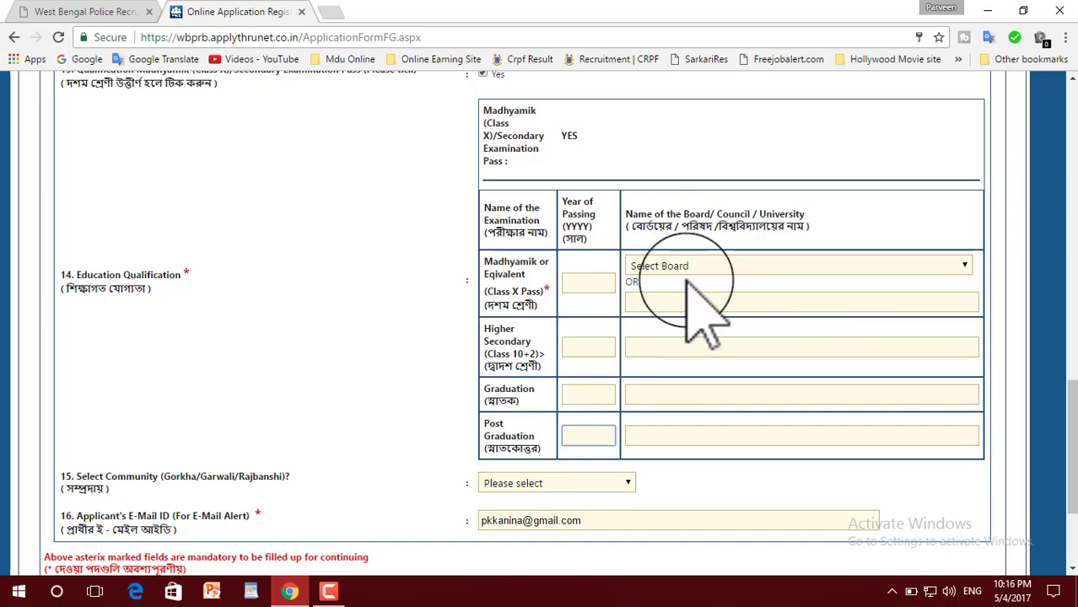
pyautogui.click(717, 266)
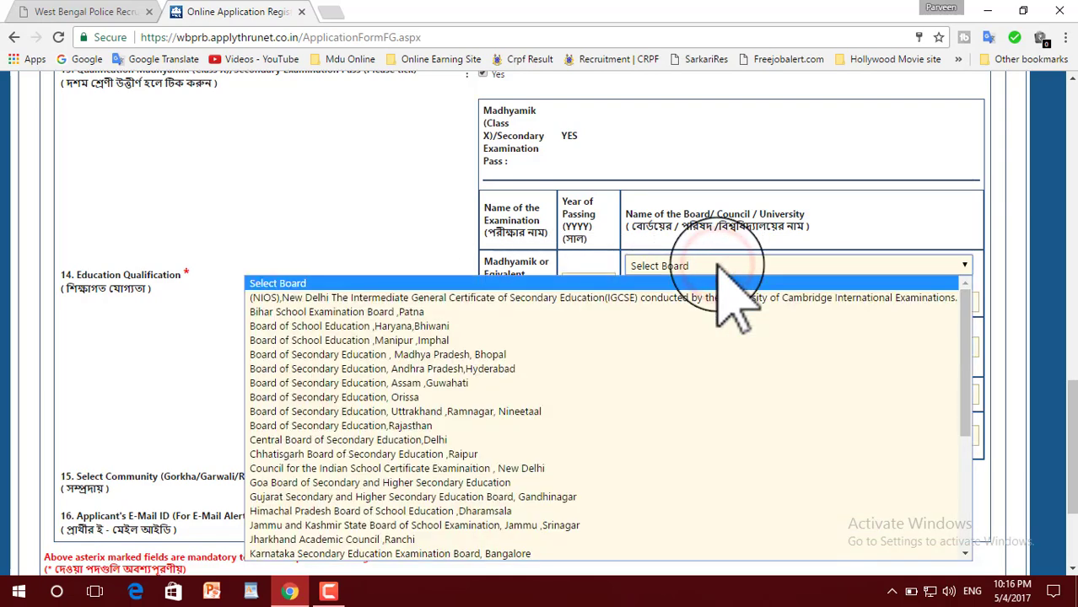
pyautogui.click(449, 325)
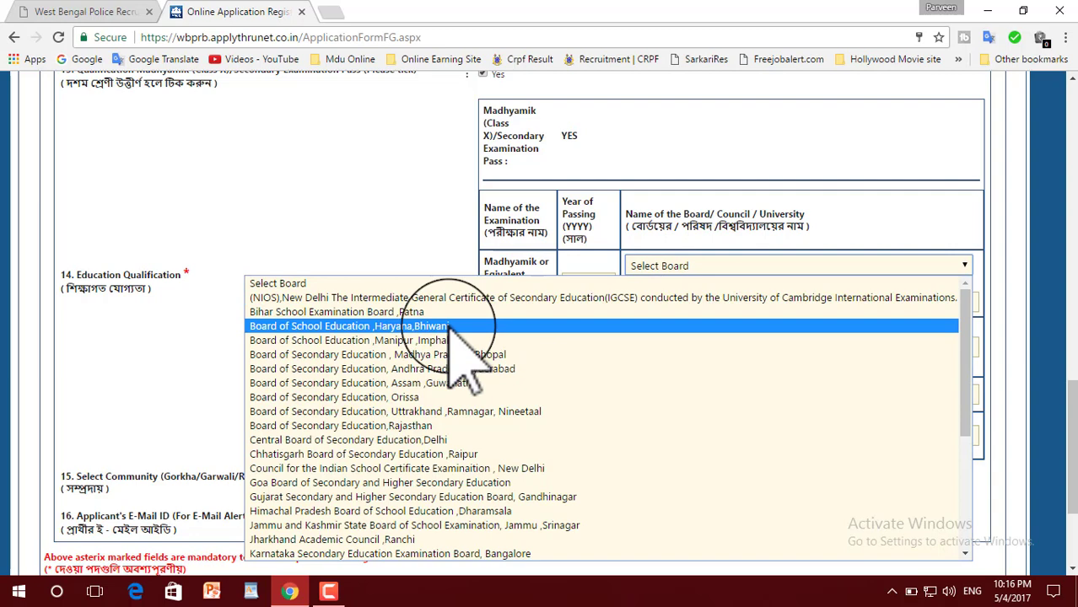
pyautogui.click(449, 326)
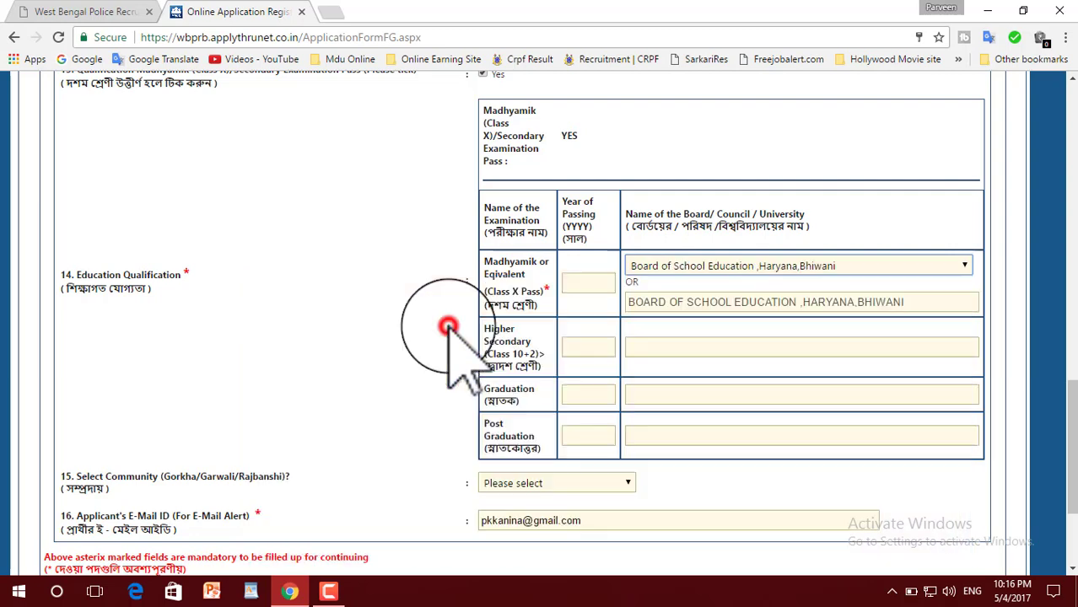
pyautogui.click(590, 285)
# - Enter Higher Secondary as 2007, BOARD OF SCHOOL EDUCATION HARYANA BHIWANI, and Graduation as 2011, MAHARSI DAHYAND UNIVERISTY ROHTAK HARYANA
pyautogui.write('2007')
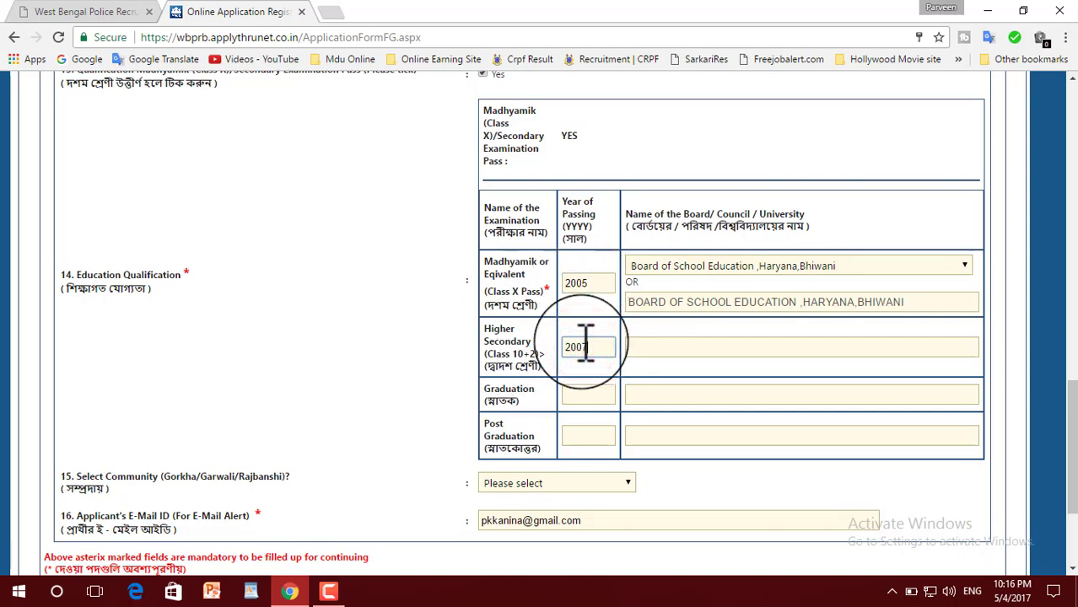
pyautogui.click(690, 346)
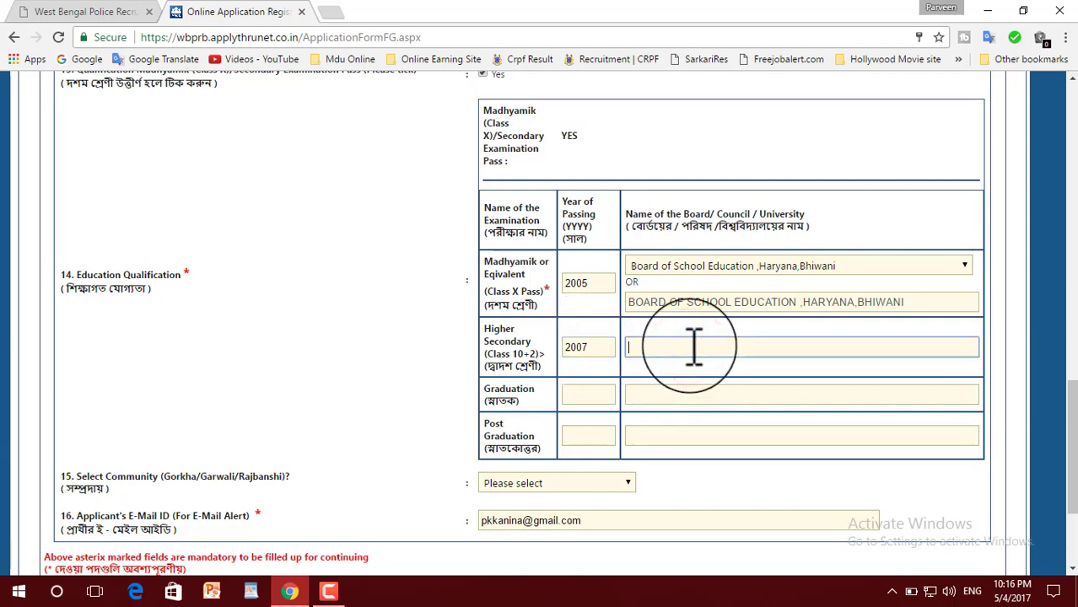
pyautogui.write('BOARD OF SCHOOL EDUCATION HARYANA BHIWANI')
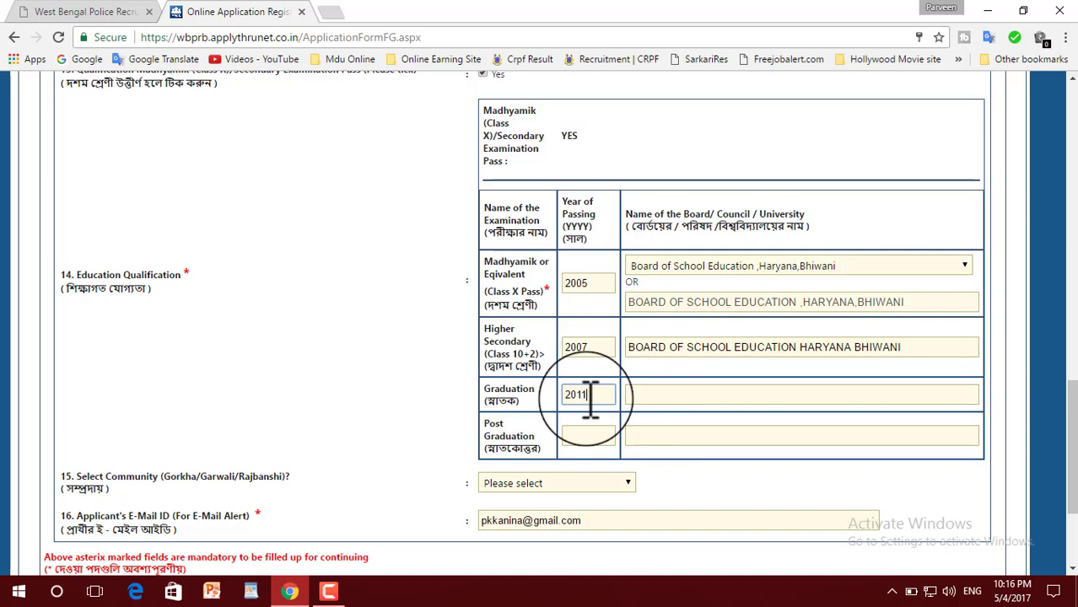
pyautogui.click(669, 394)
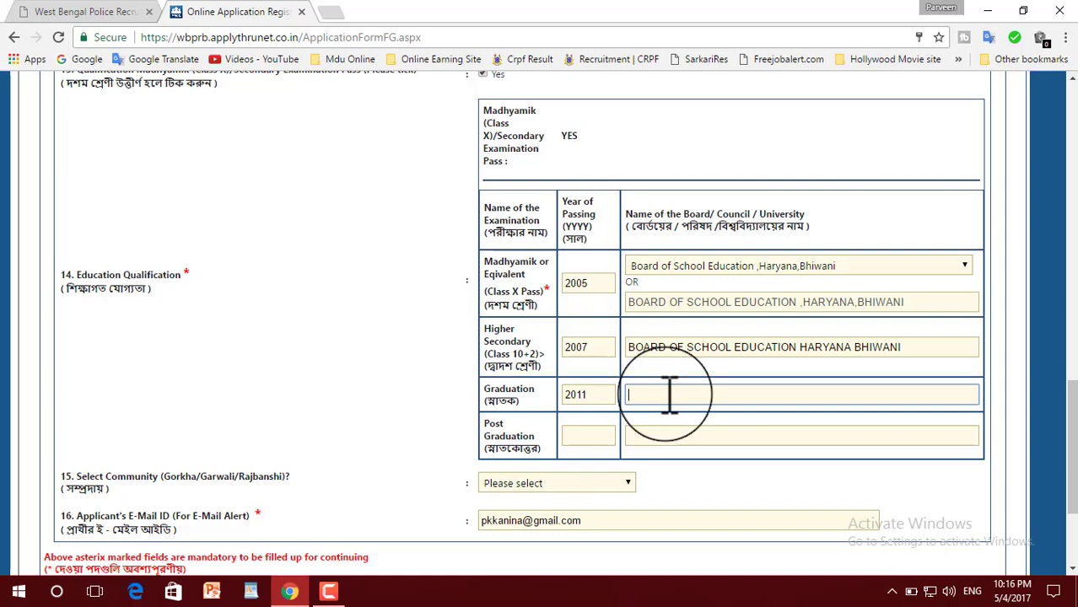
pyautogui.write('MAHARSI DAHYAND UNIVERSITY ROHTAK HARYANA')
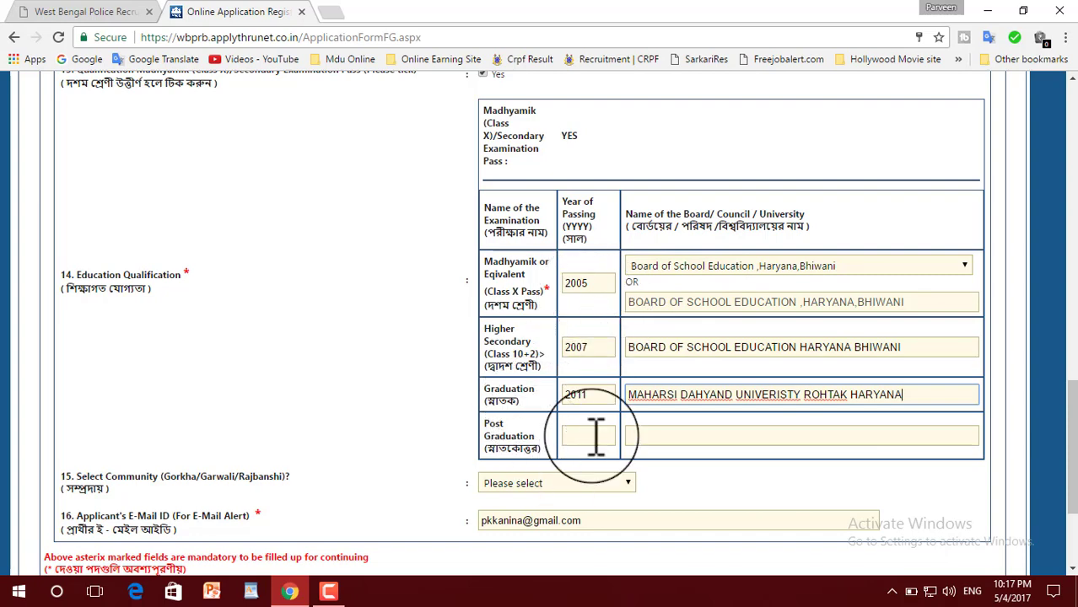
# - Check the available community options and leave the community unselected
pyautogui.scroll(-1, 1059, 460)
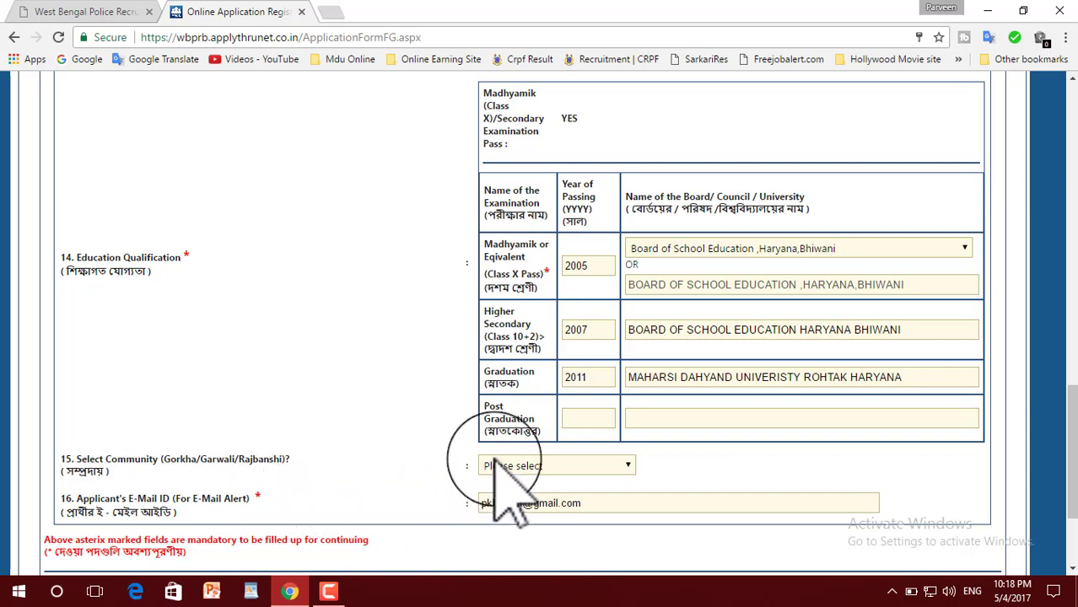
pyautogui.click(526, 463)
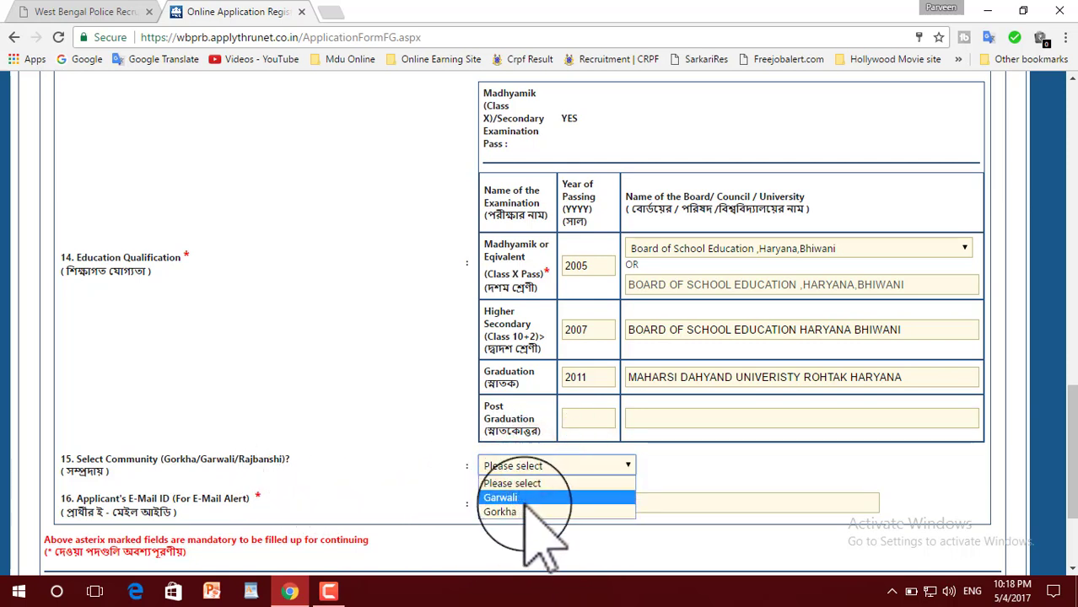
pyautogui.click(428, 447)
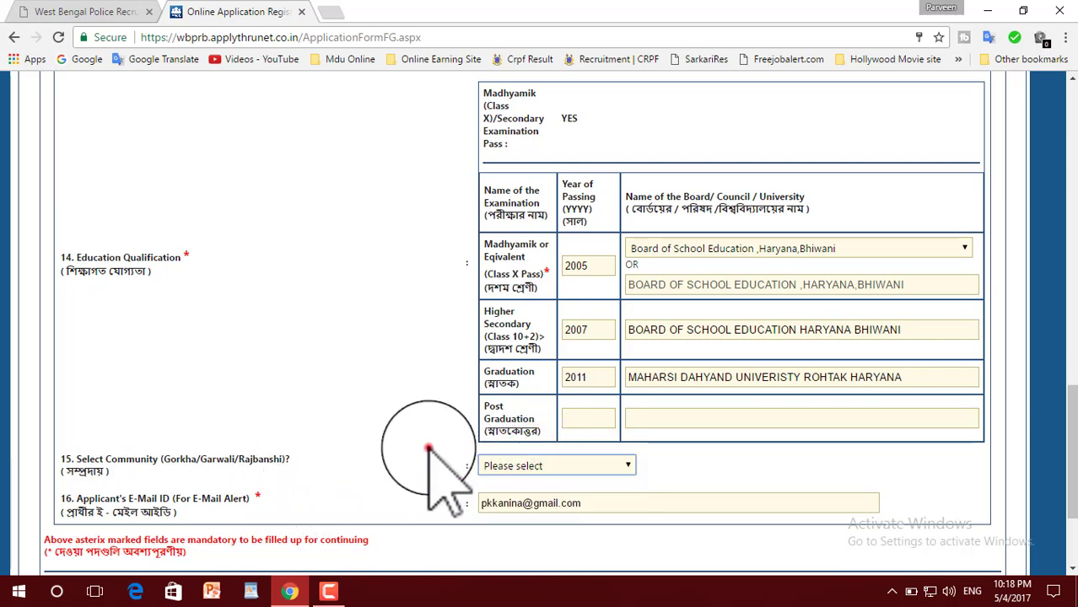
pyautogui.click(498, 465)
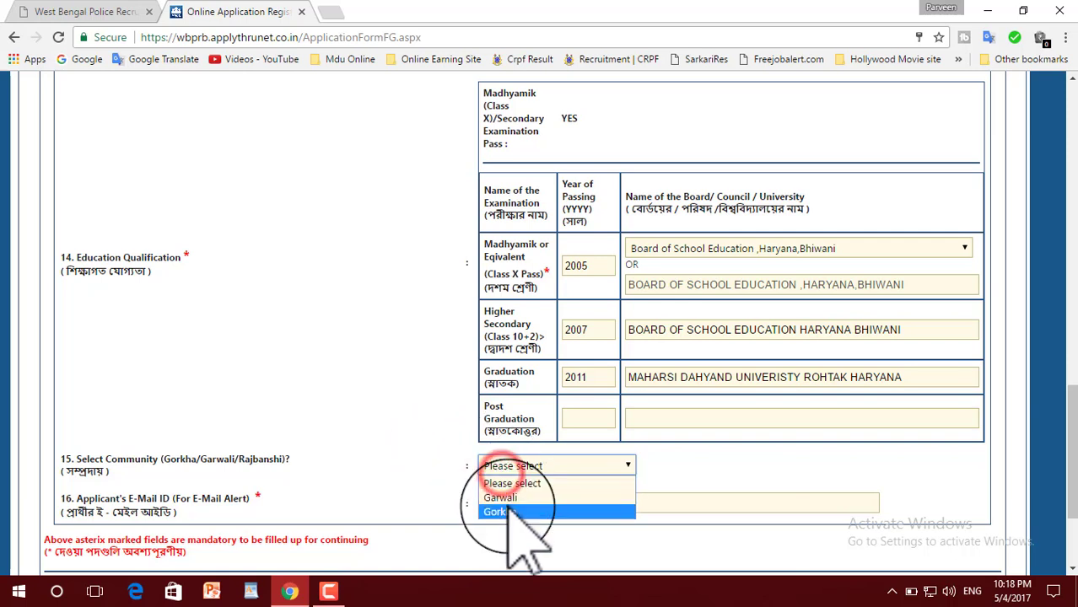
pyautogui.click(426, 479)
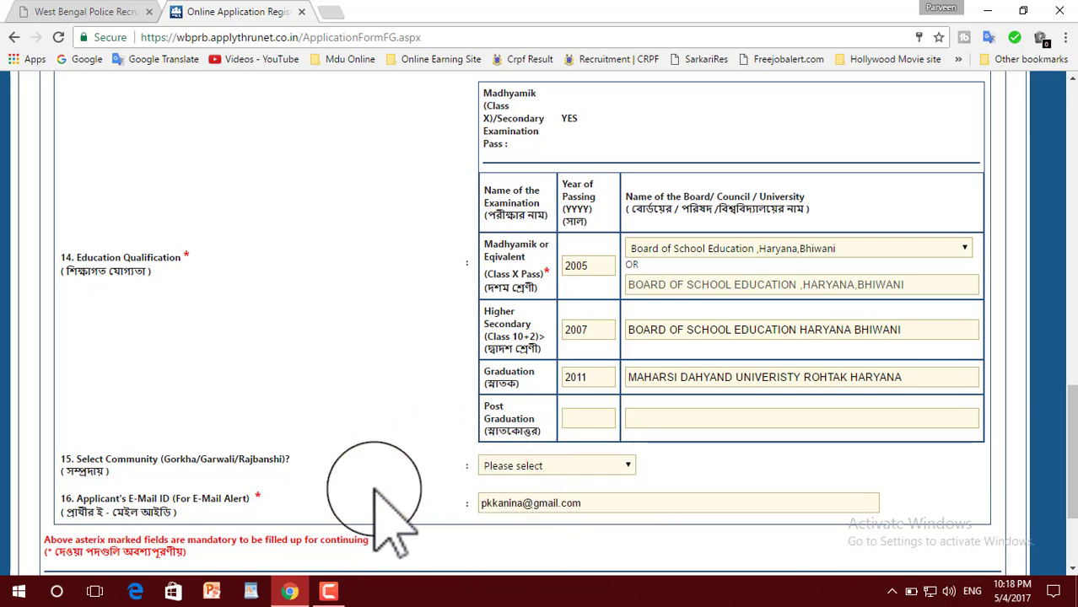
# - Submit the personal and qualification details and confirm the summary to continue to the communication details
pyautogui.scroll(-1, 1061, 428)
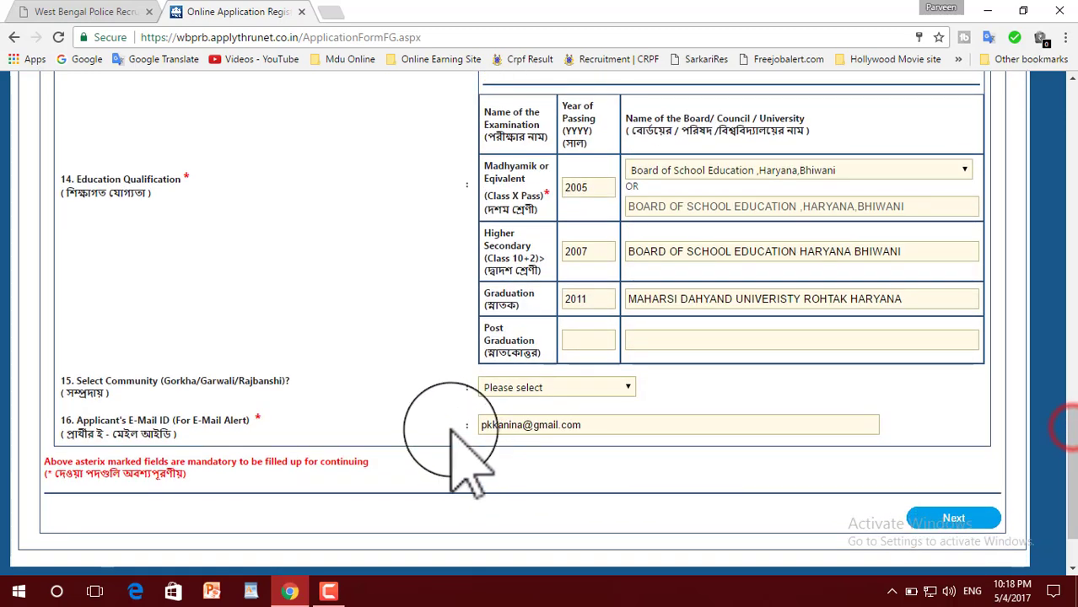
pyautogui.scroll(-1, 1059, 432)
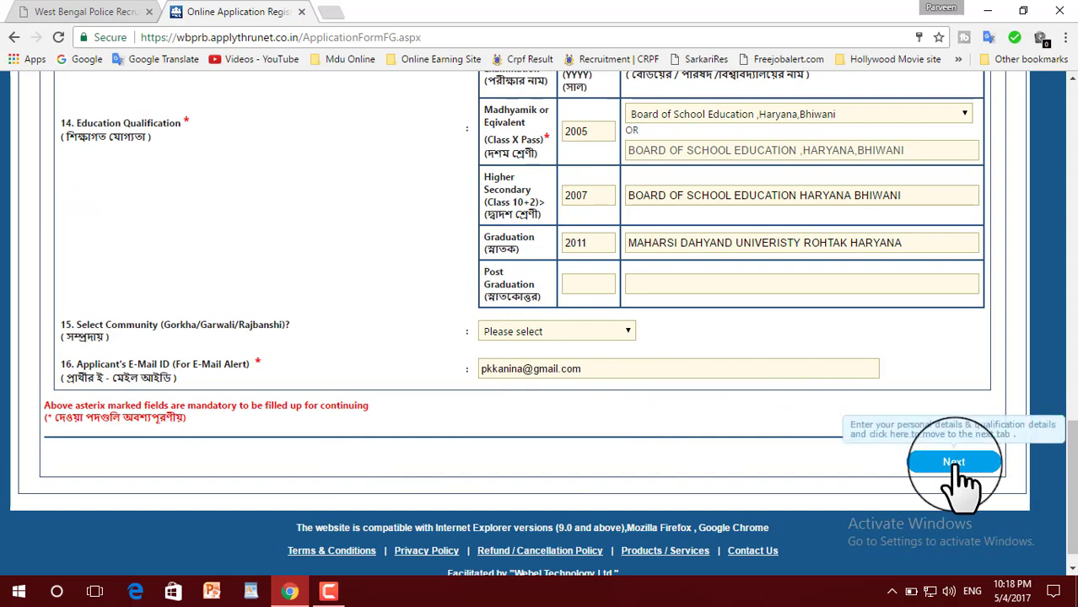
pyautogui.click(954, 463)
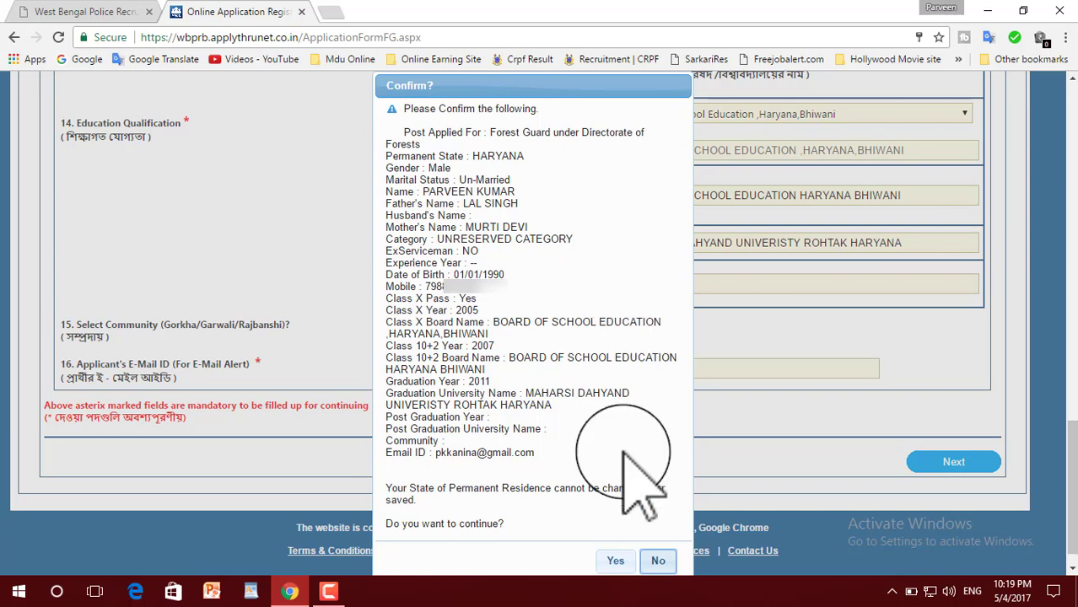
pyautogui.click(616, 563)
pyautogui.click(617, 563)
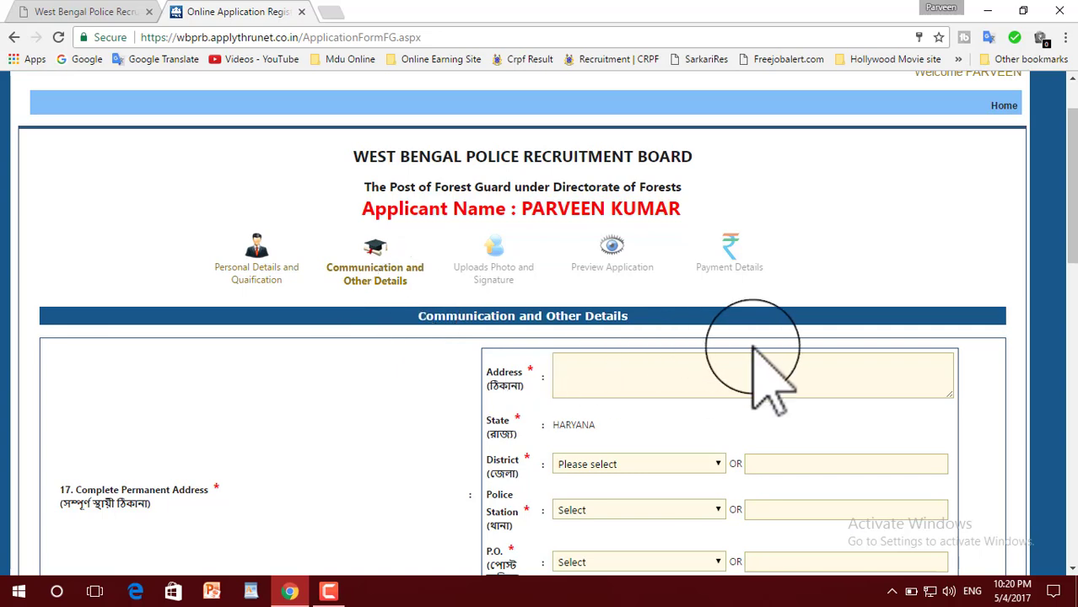
# - Fill in the complete permanent and mailing addresses, including district, police station, post office and pincode
pyautogui.moveTo(1071, 249); pyautogui.dragTo(1071, 321)
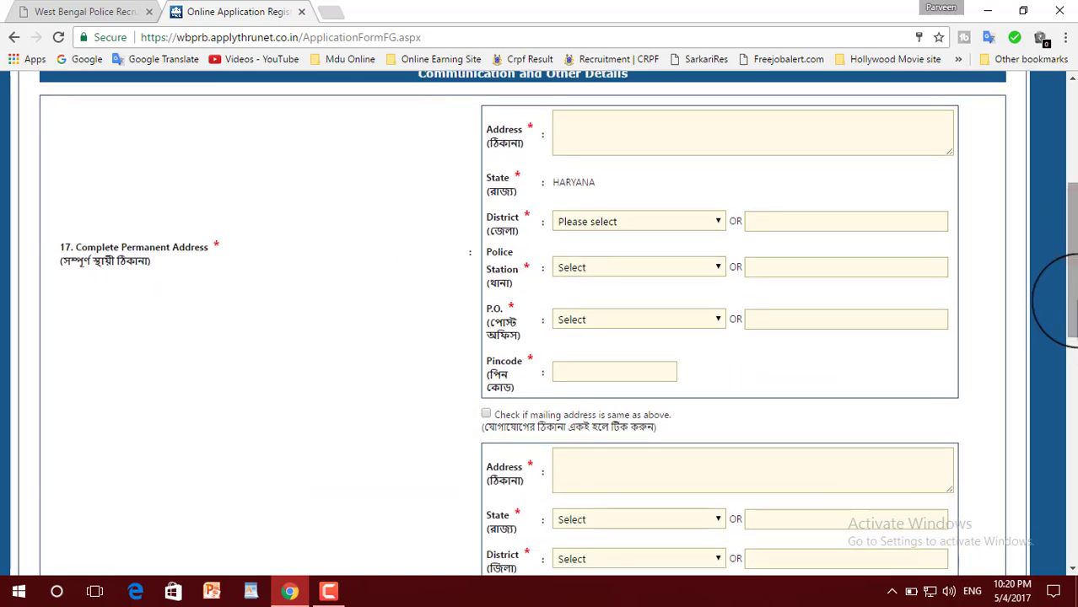
pyautogui.click(575, 143)
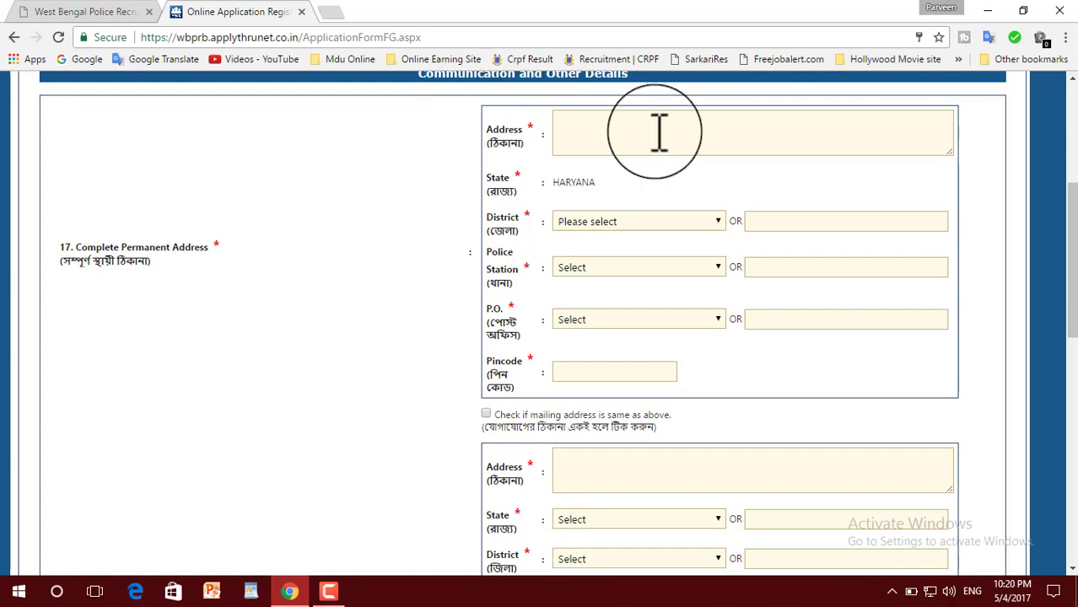
pyautogui.click(628, 219)
pyautogui.press('r')
pyautogui.press('Return')
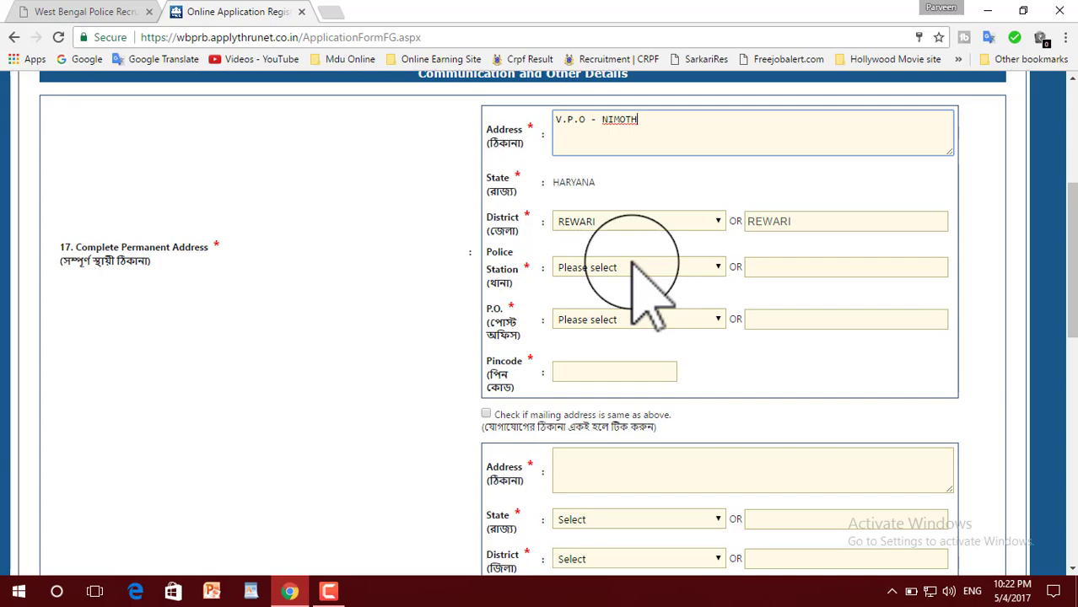
pyautogui.click(633, 268)
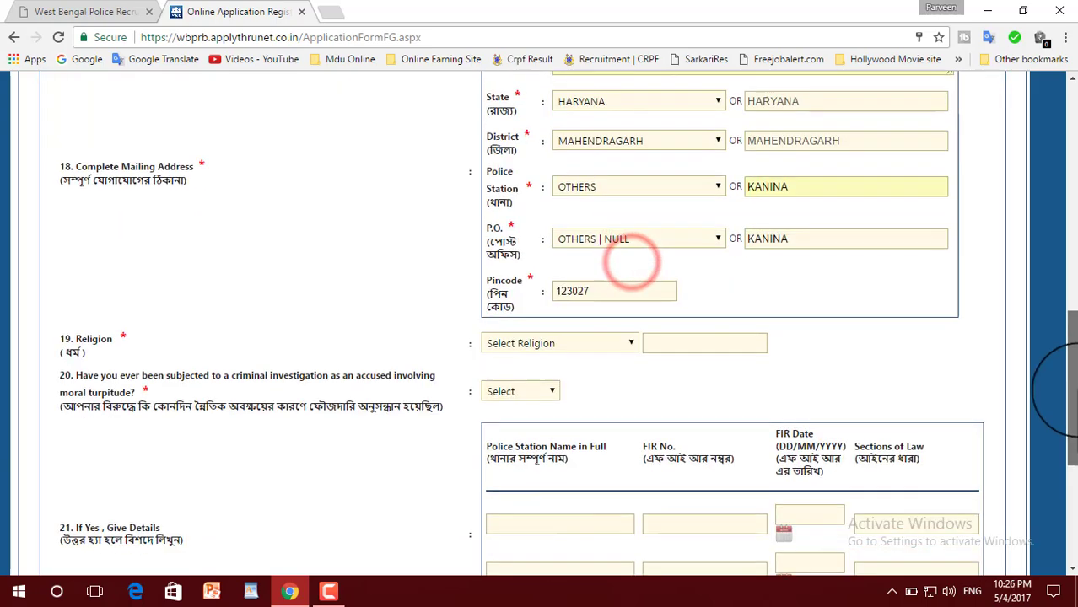
# - Set the religion to HINDUISM and answer No to the criminal investigation question
pyautogui.scroll(-2, 1068, 415)
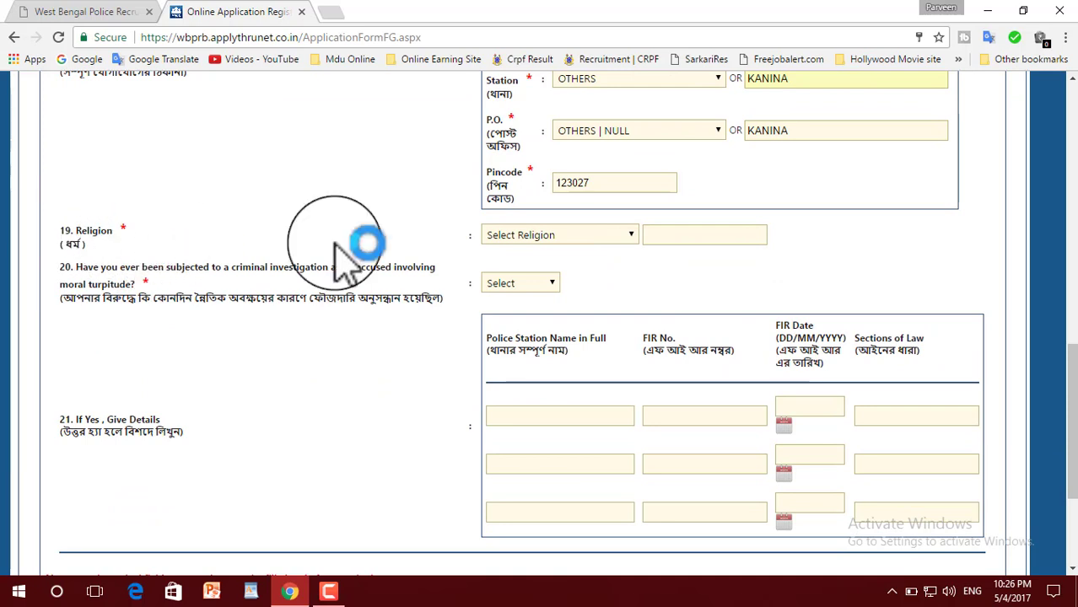
pyautogui.click(580, 236)
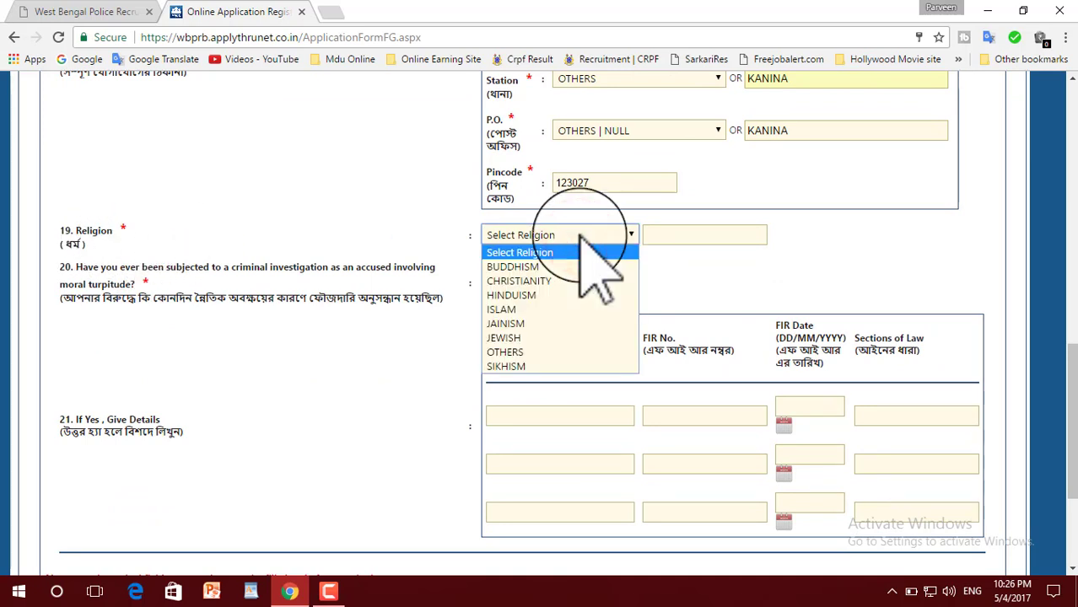
pyautogui.click(535, 294)
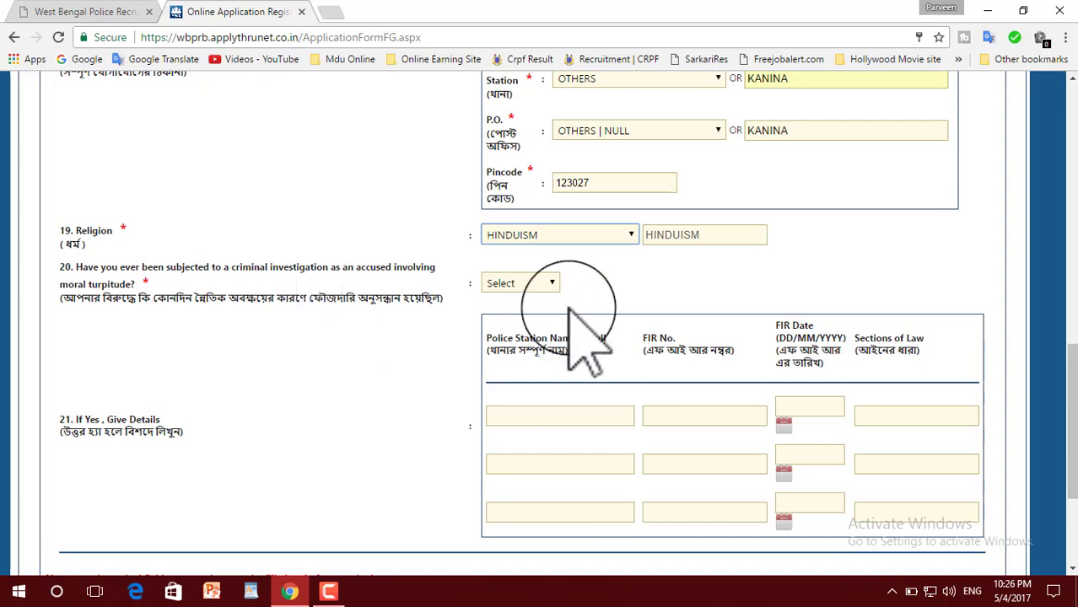
pyautogui.click(527, 282)
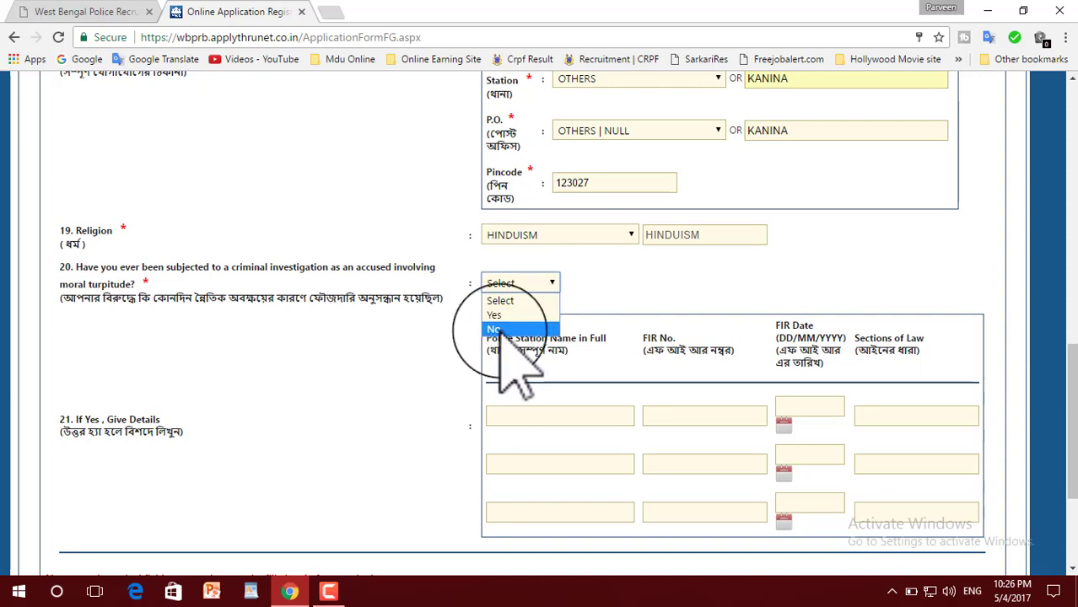
pyautogui.click(511, 330)
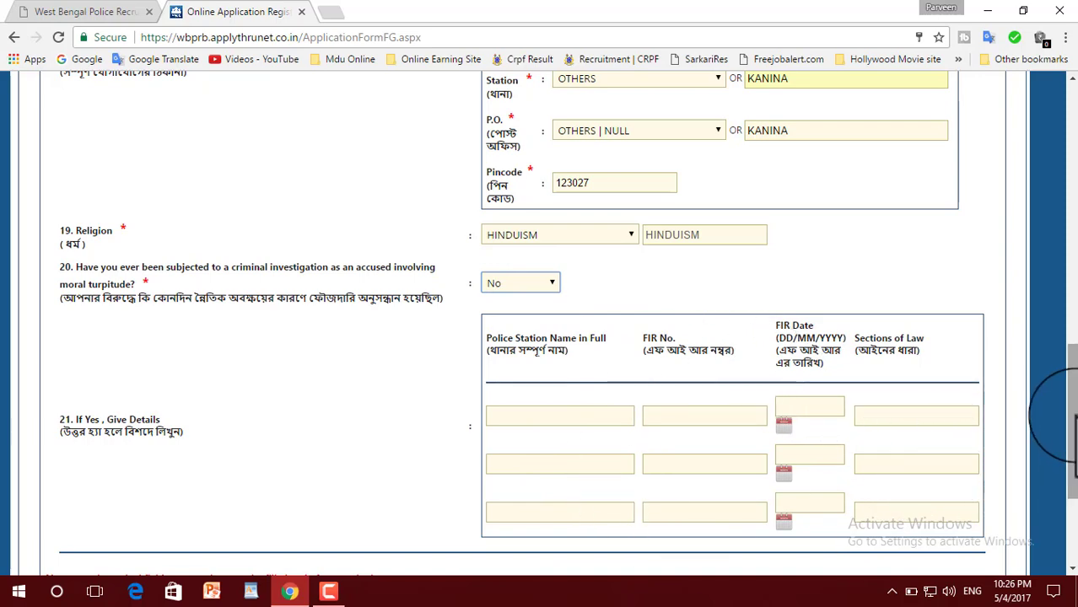
# - Submit the communication and other details and confirm the summary to continue to the photo and signature upload
pyautogui.scroll(-3, 1050, 414)
pyautogui.click(949, 434)
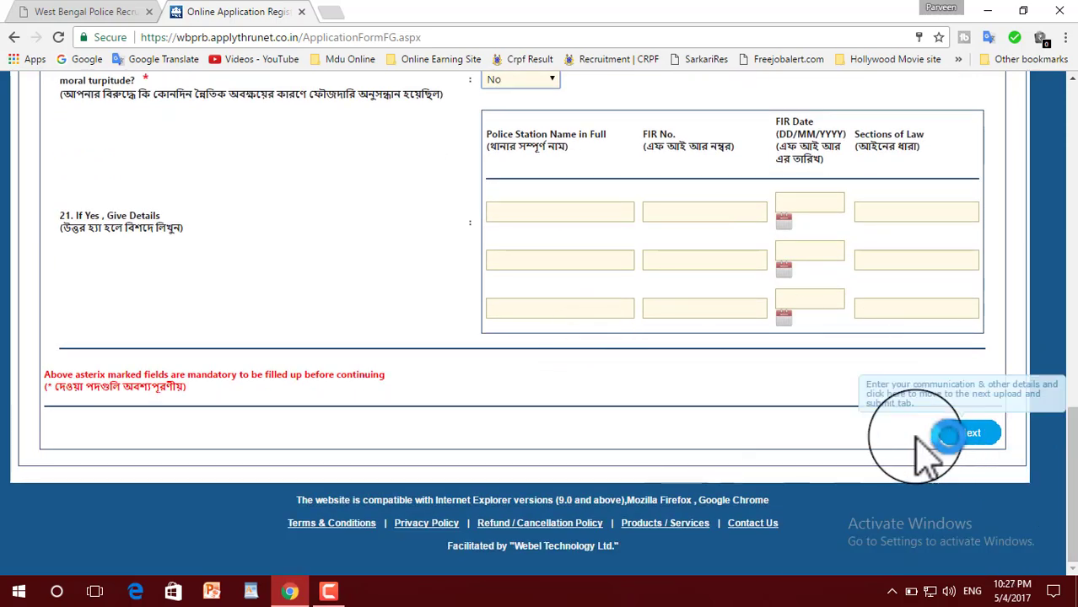
pyautogui.click(971, 440)
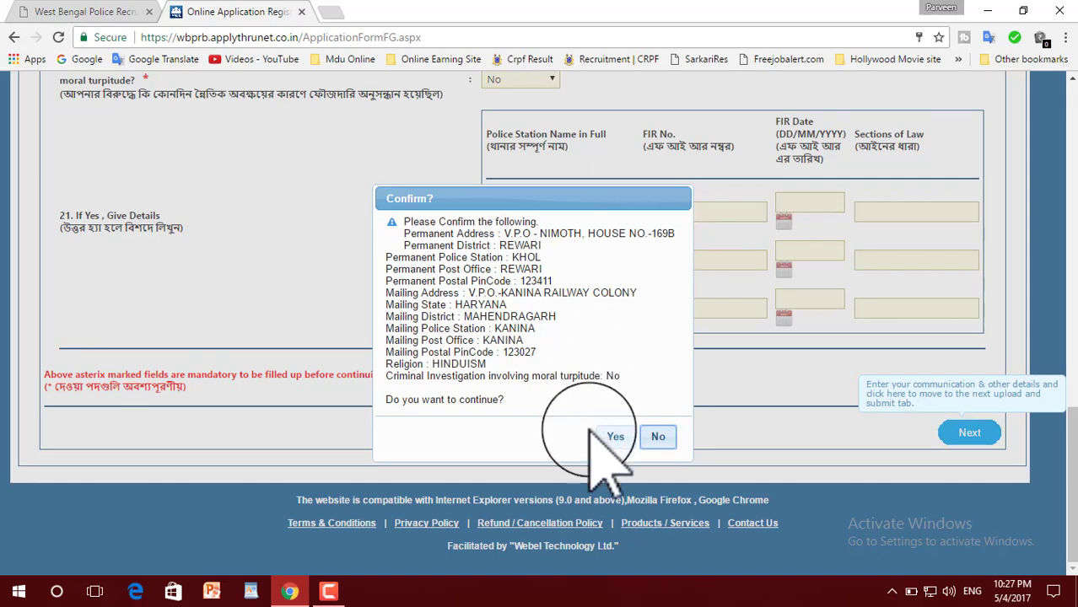
pyautogui.click(618, 437)
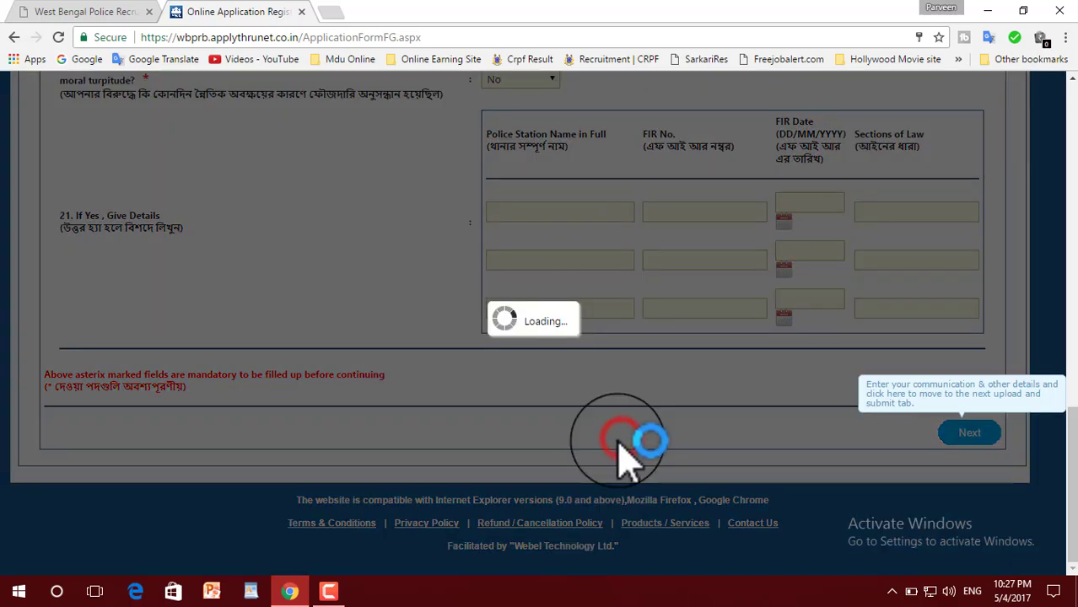
# - Review the photo and signature upload requirements, including the permitted file sizes and dimensions
pyautogui.scroll(-1, 557, 320)
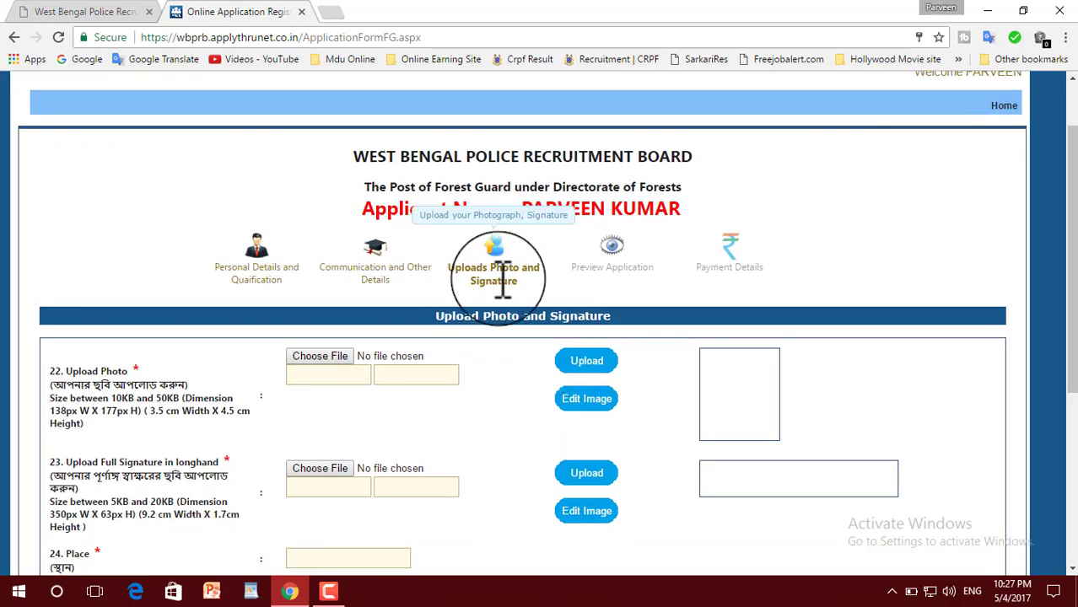
pyautogui.scroll(-2, 742, 329)
pyautogui.scroll(2, 789, 333)
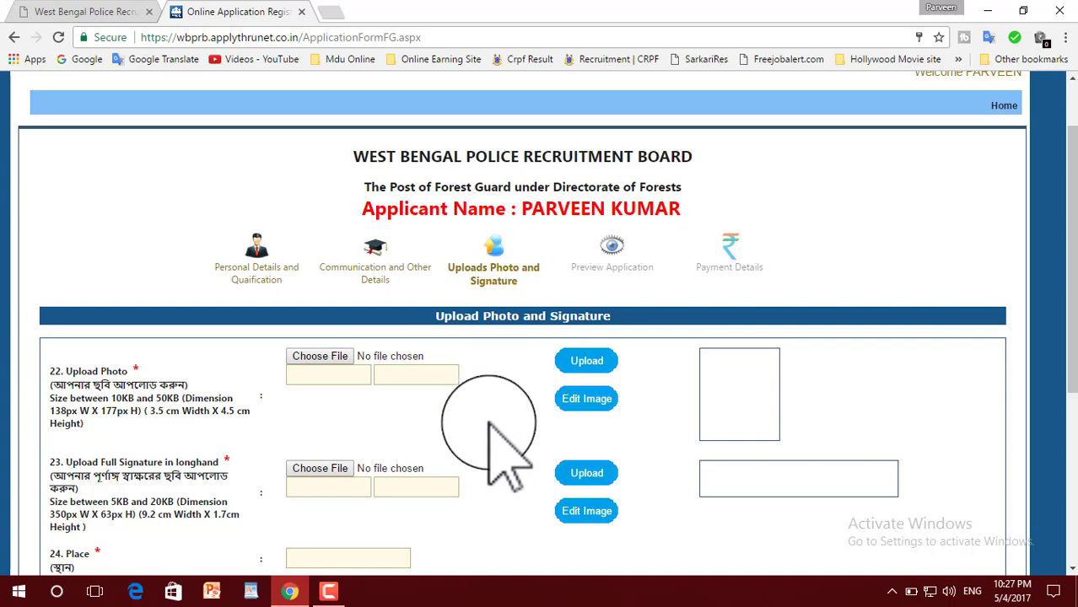
pyautogui.scroll(-1, 498, 388)
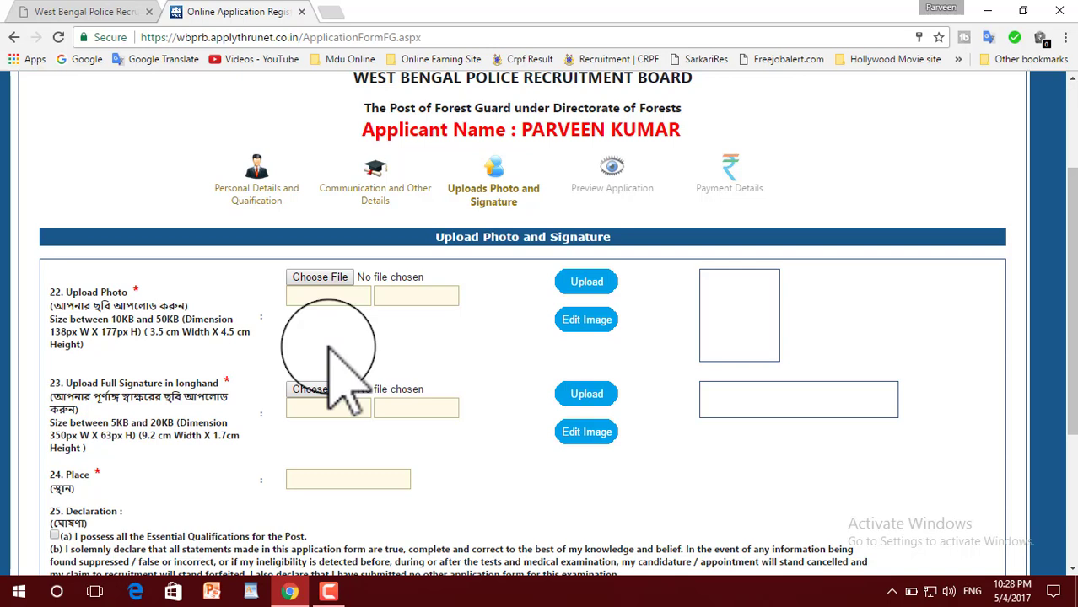
# - Try to upload the image 14.6 kb.jpg as the applicant's photo
pyautogui.click(318, 278)
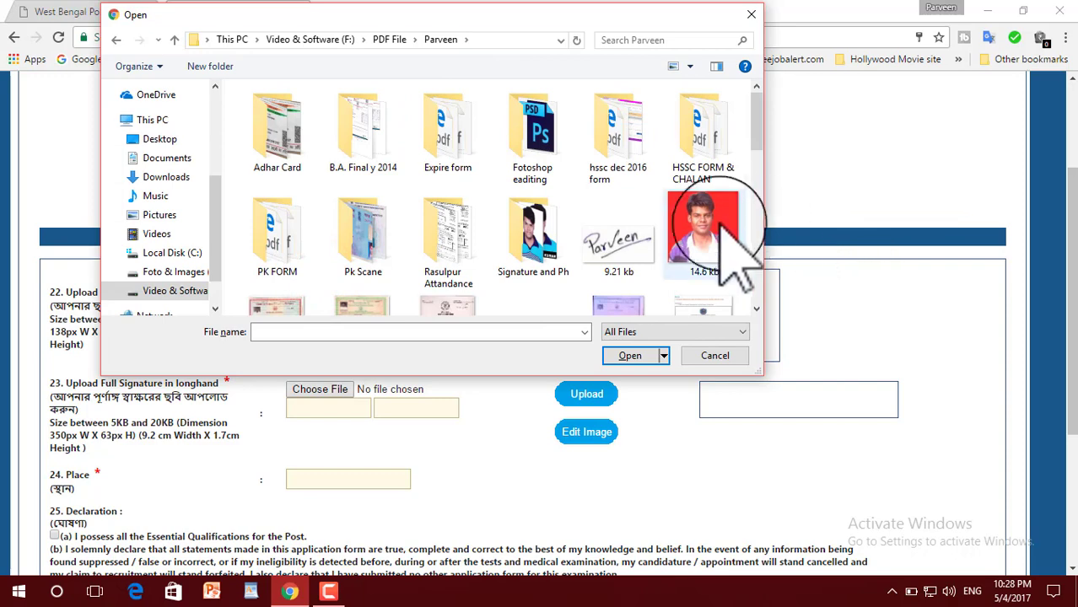
pyautogui.click(704, 236)
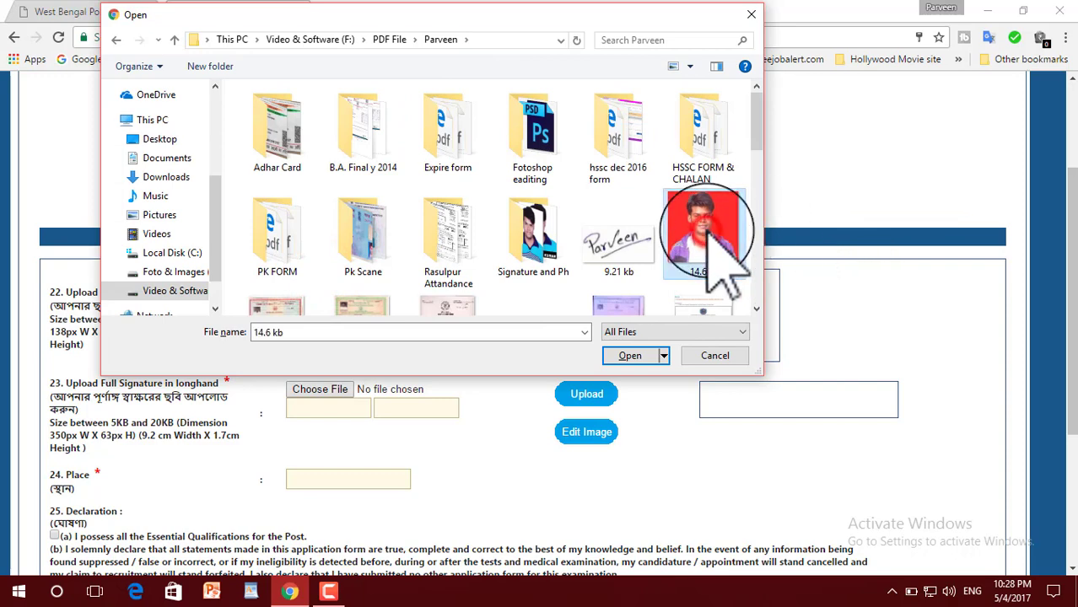
pyautogui.click(630, 355)
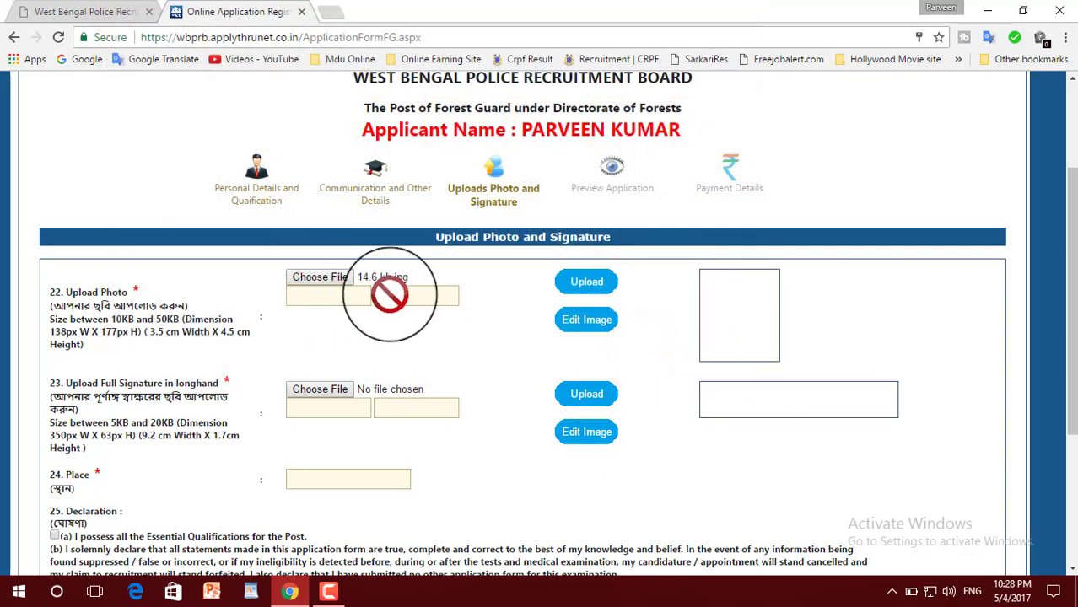
pyautogui.click(587, 282)
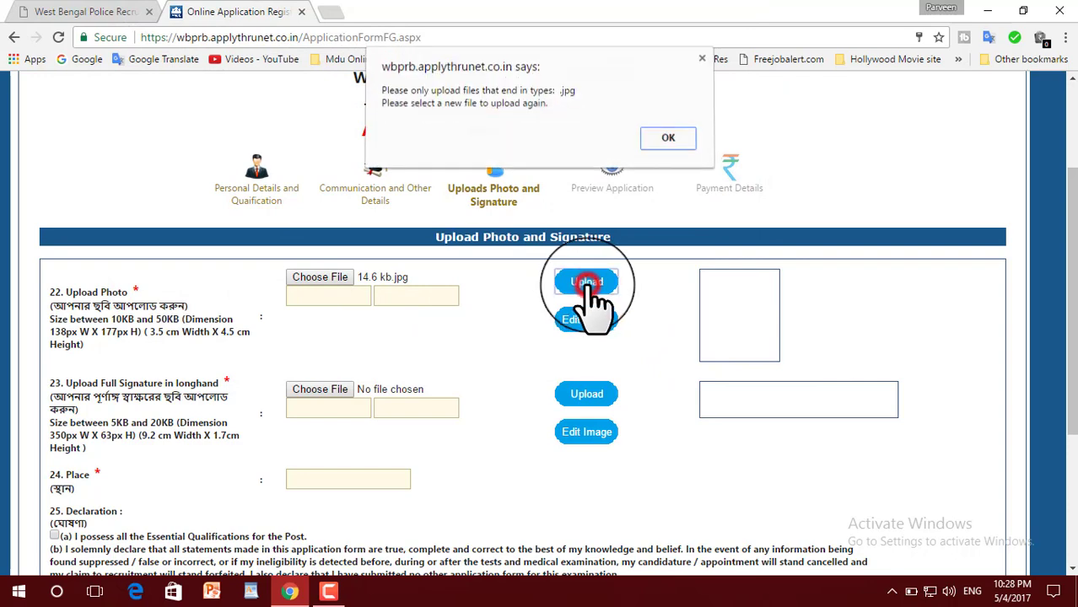
pyautogui.click(668, 140)
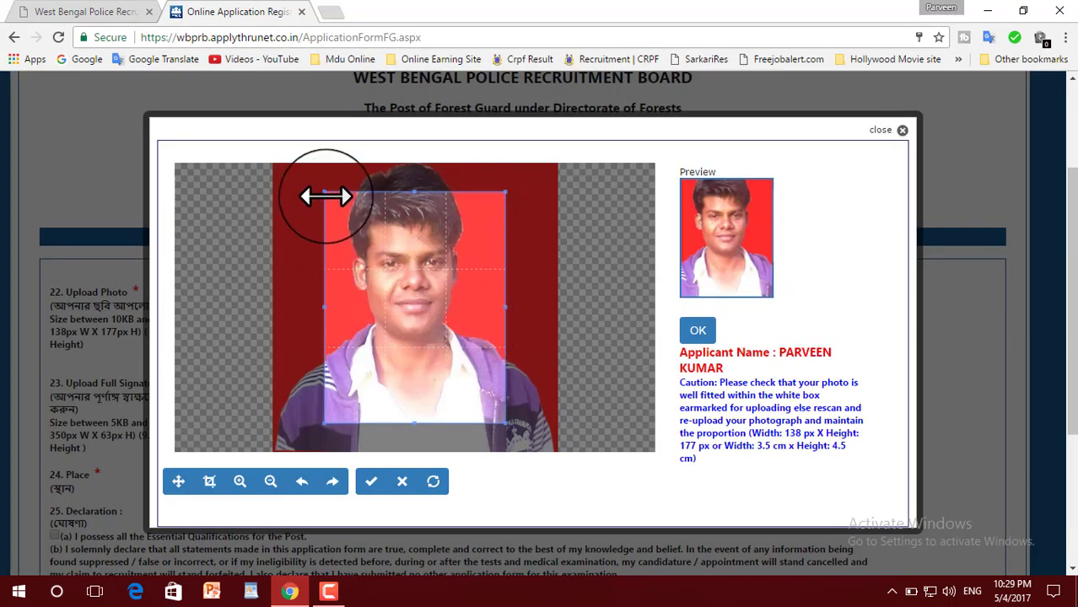
# - Enlarge and reposition the photo's crop frame so the whole head and shoulders fit inside, and accept the crop
pyautogui.moveTo(326, 190); pyautogui.dragTo(318, 172)
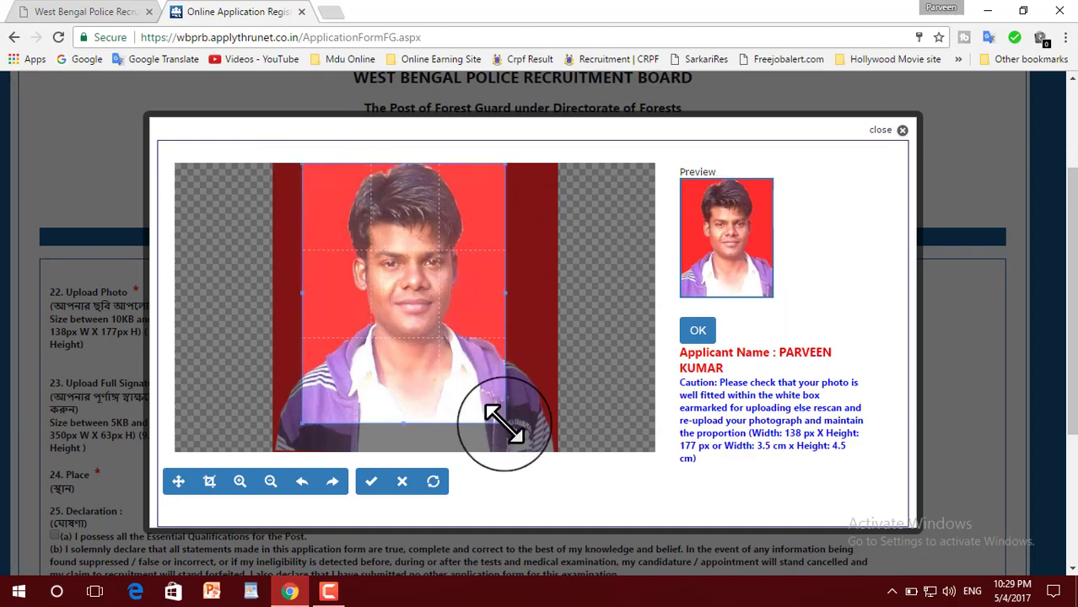
pyautogui.moveTo(506, 427); pyautogui.dragTo(525, 431)
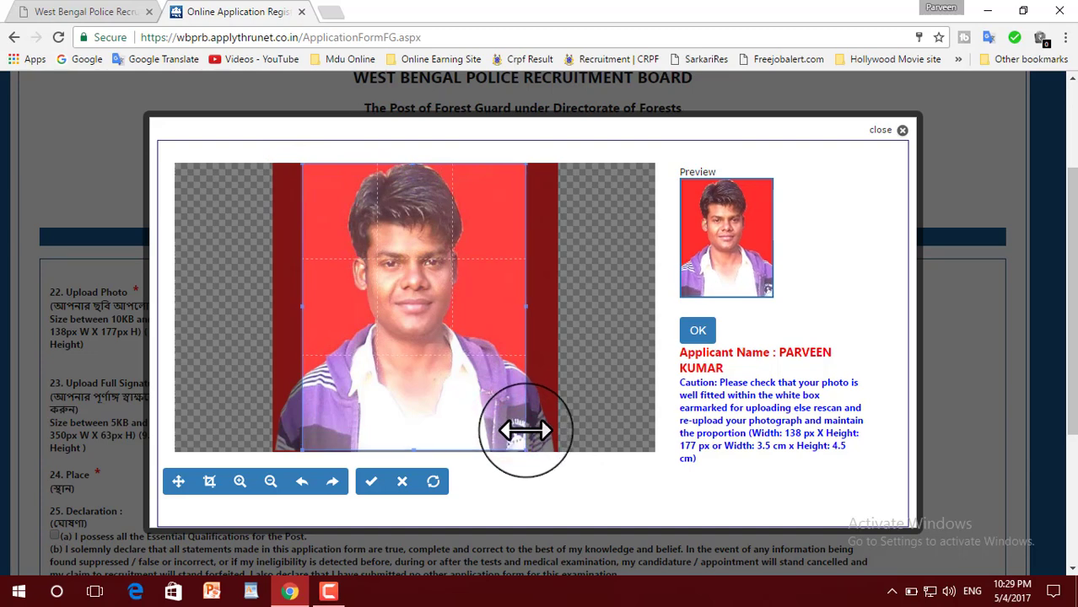
pyautogui.moveTo(471, 373); pyautogui.dragTo(475, 340)
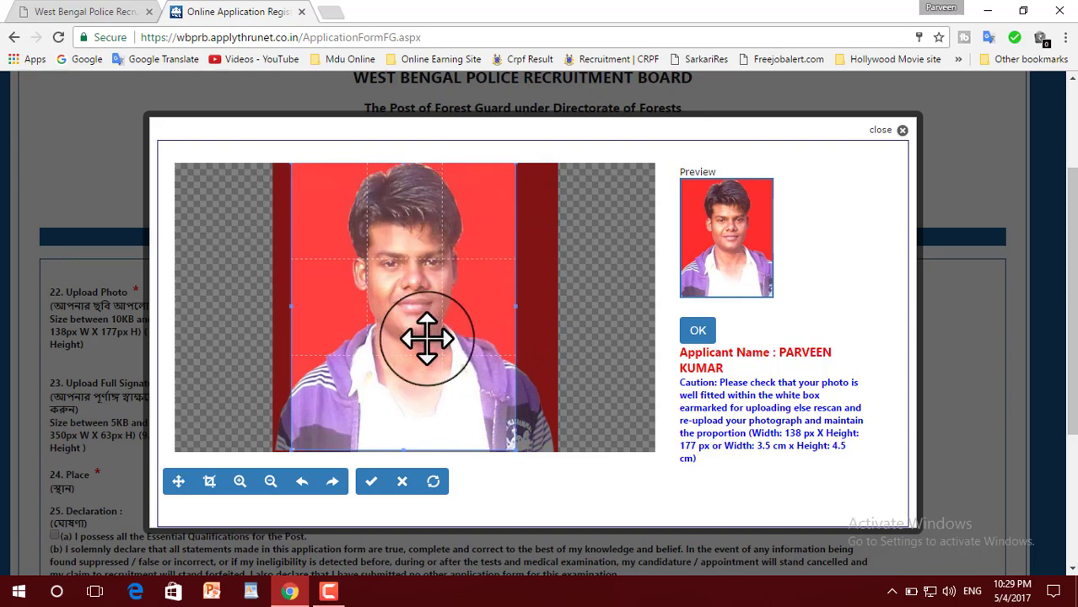
pyautogui.click(697, 333)
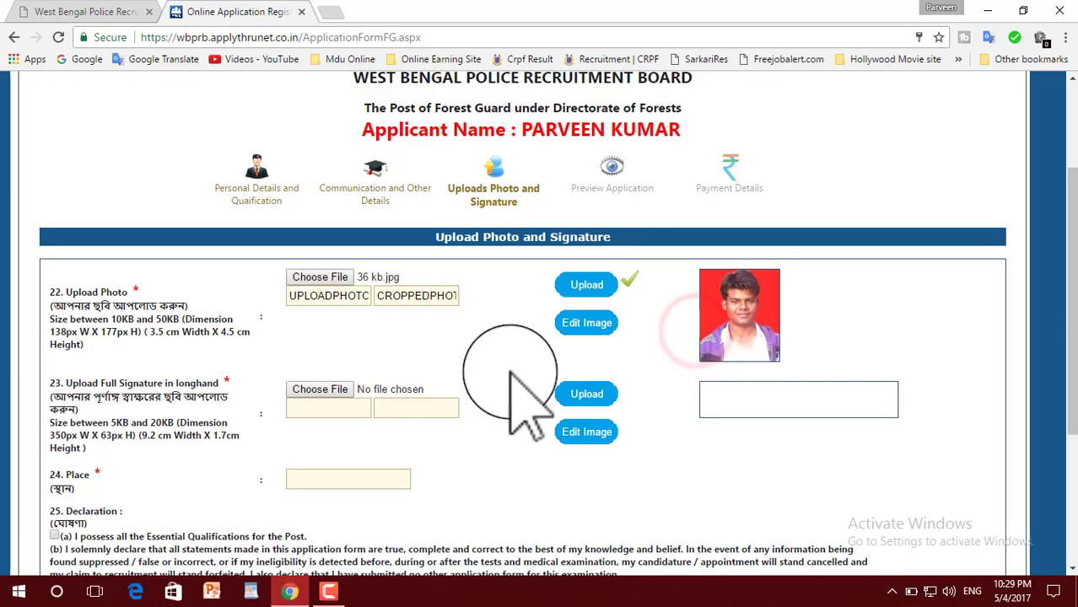
# - Upload 13 KB.jpg from the Signature and Ph folder as the full signature
pyautogui.click(327, 387)
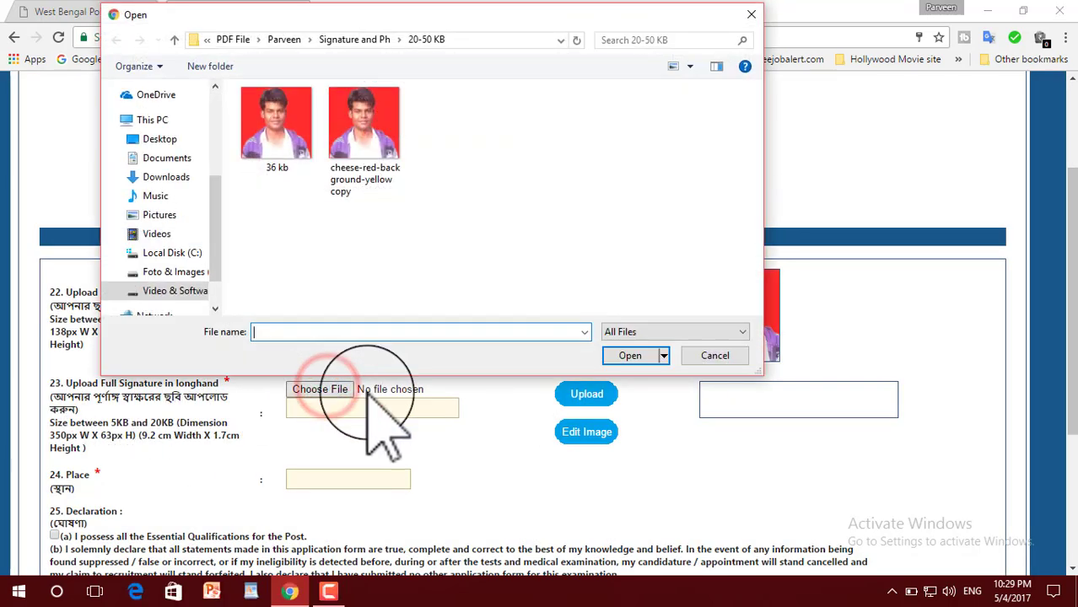
pyautogui.click(173, 39)
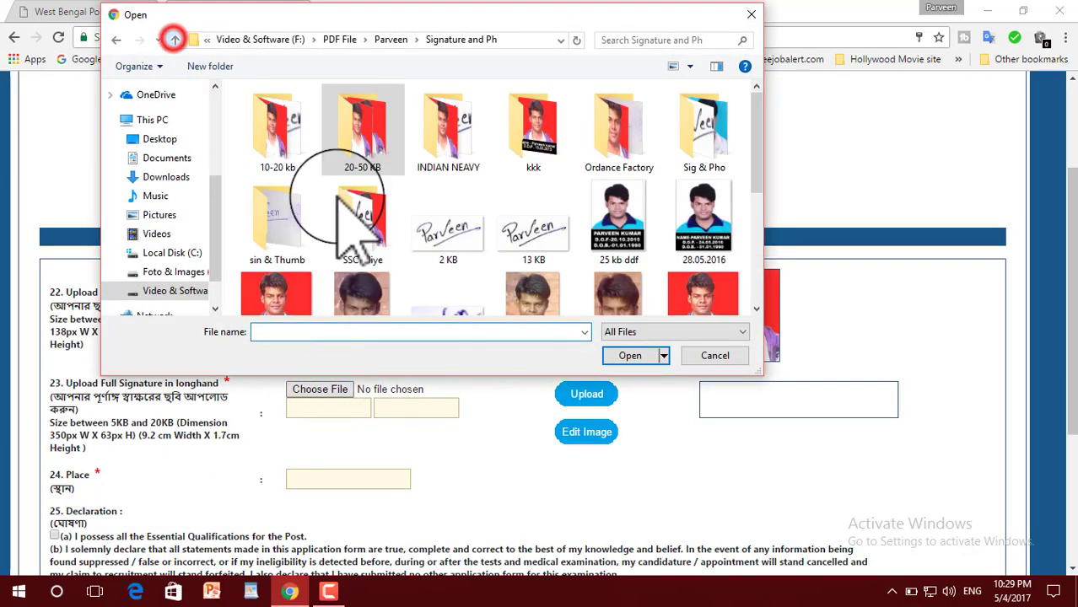
pyautogui.click(533, 234)
pyautogui.click(631, 356)
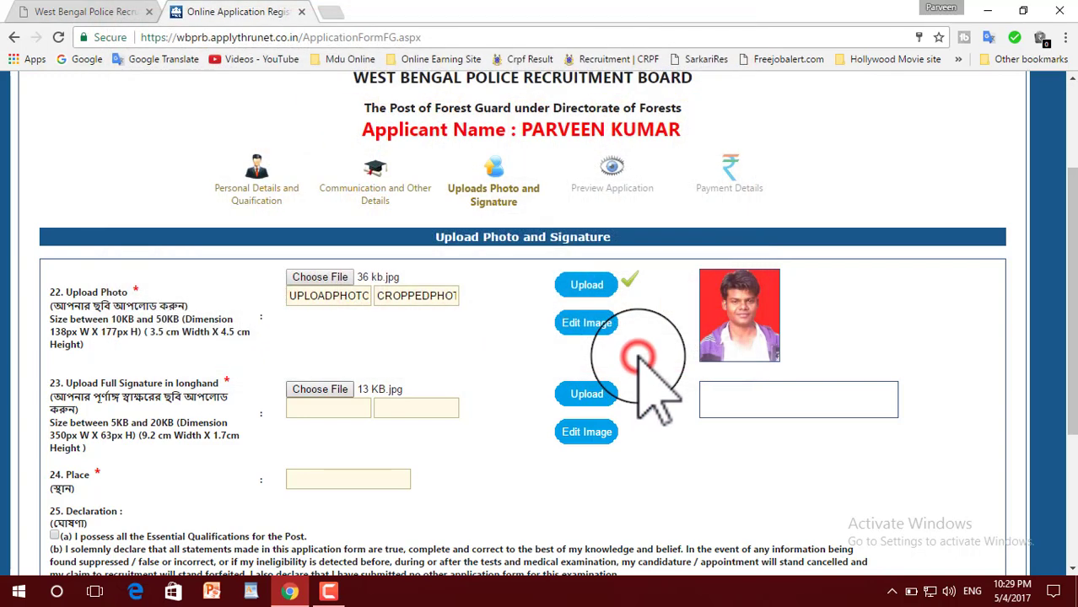
pyautogui.click(585, 394)
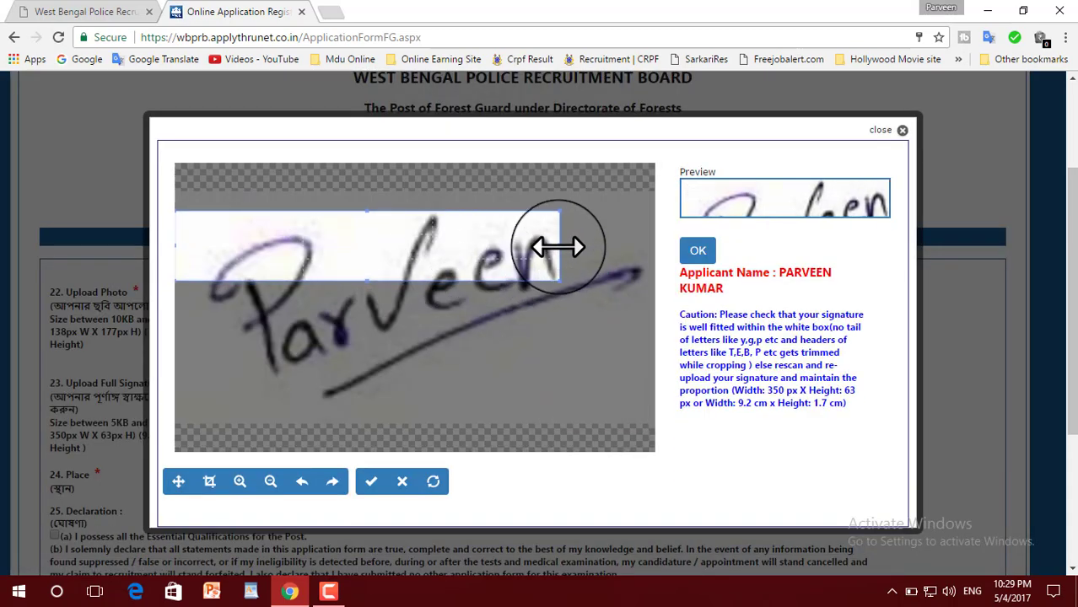
# - Widen the signature's crop frame to the full image width, move it over the lettering, and close the editor without accepting
pyautogui.moveTo(559, 246); pyautogui.dragTo(638, 253)
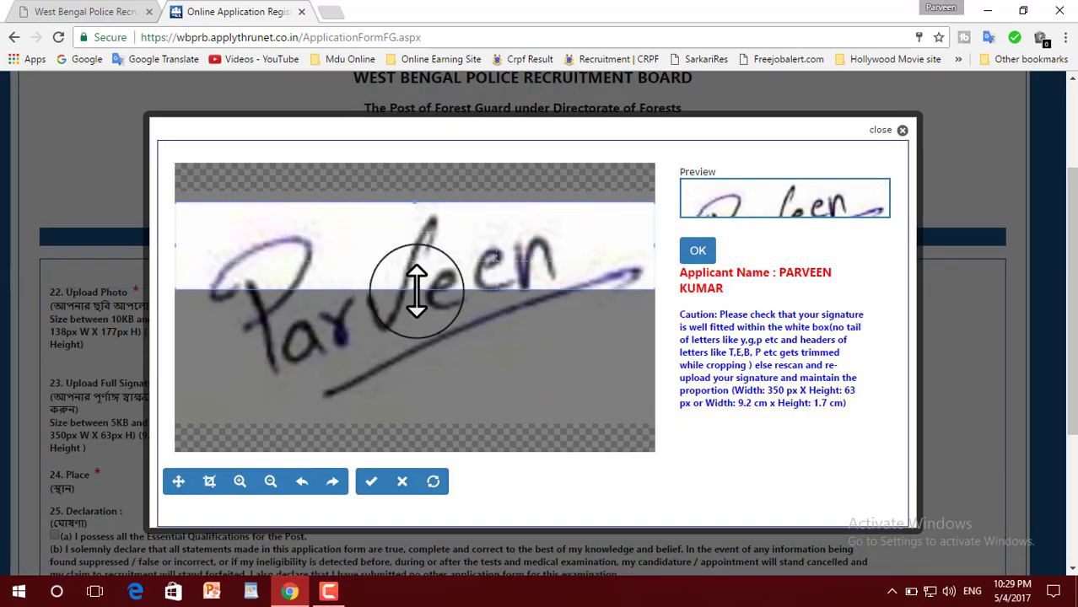
pyautogui.moveTo(471, 276)
pyautogui.mouseDown()
pyautogui.moveTo(495, 278)
pyautogui.moveTo(499, 342)
pyautogui.moveTo(509, 279)
pyautogui.mouseUp()
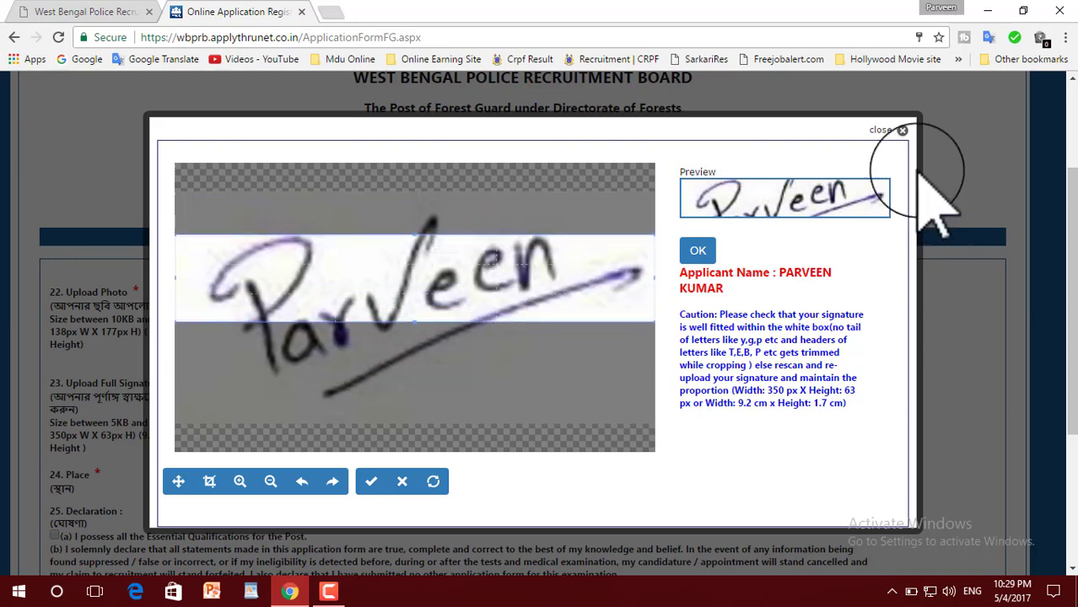
pyautogui.click(902, 130)
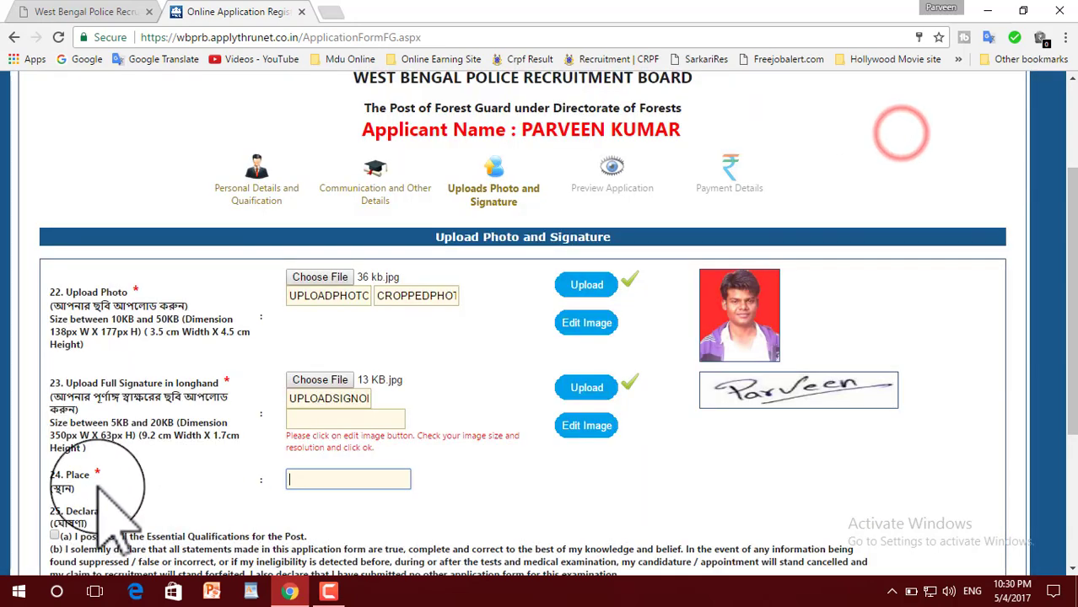
# - Fill in the applicant's place, accept the declaration, and submit and confirm the photo and signature page
pyautogui.click(345, 479)
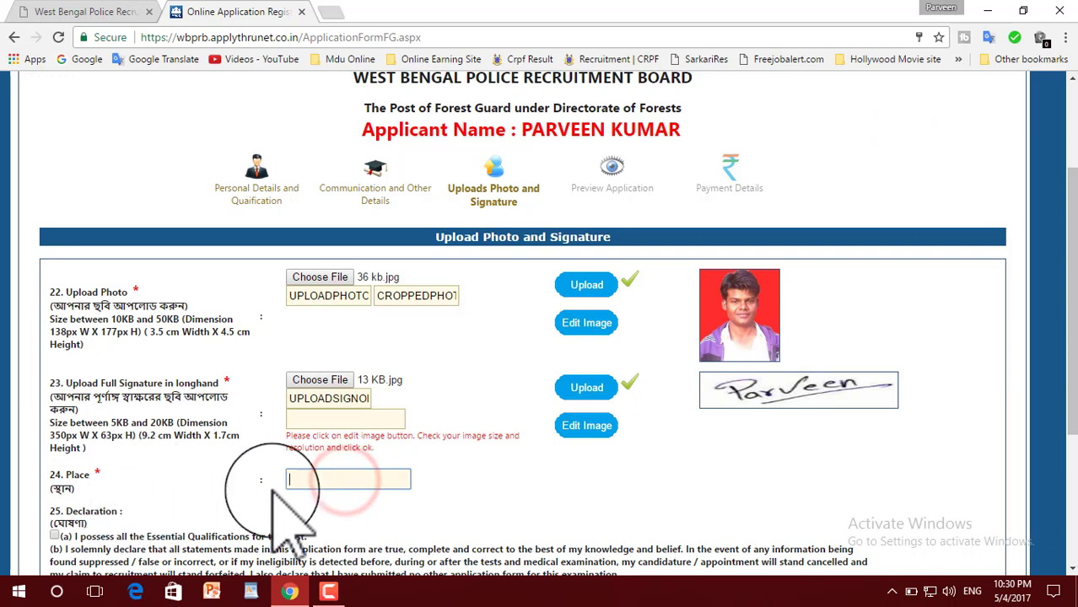
pyautogui.click(336, 481)
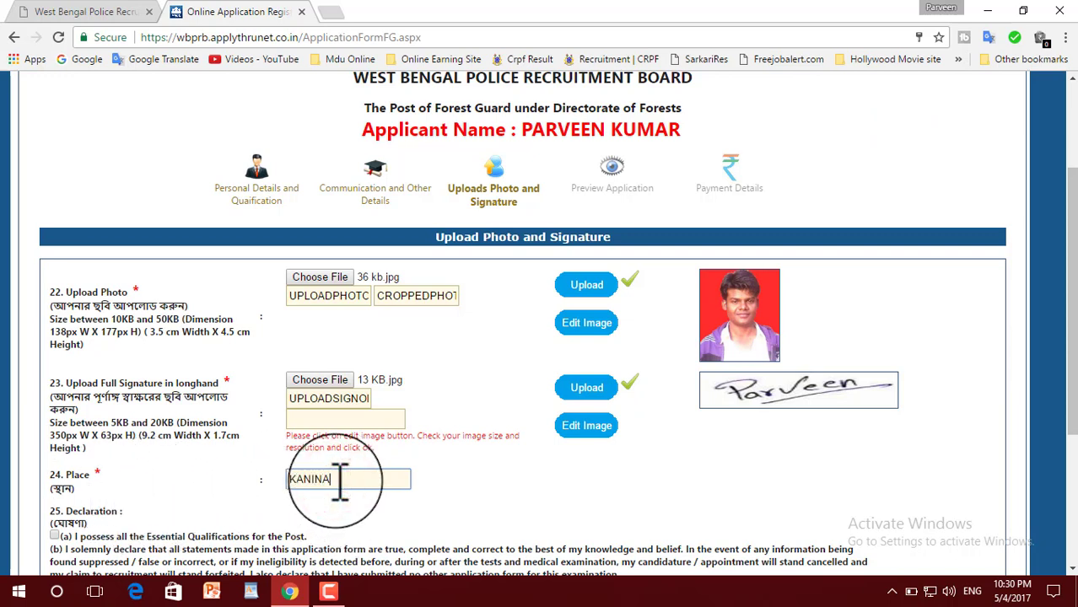
pyautogui.scroll(-2, 337, 479)
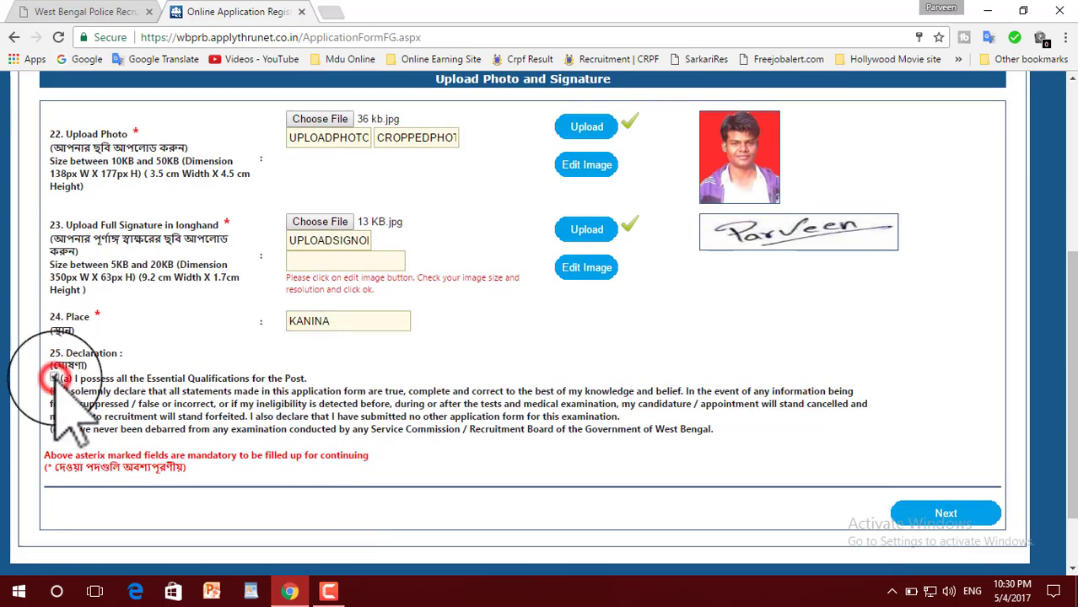
pyautogui.click(951, 514)
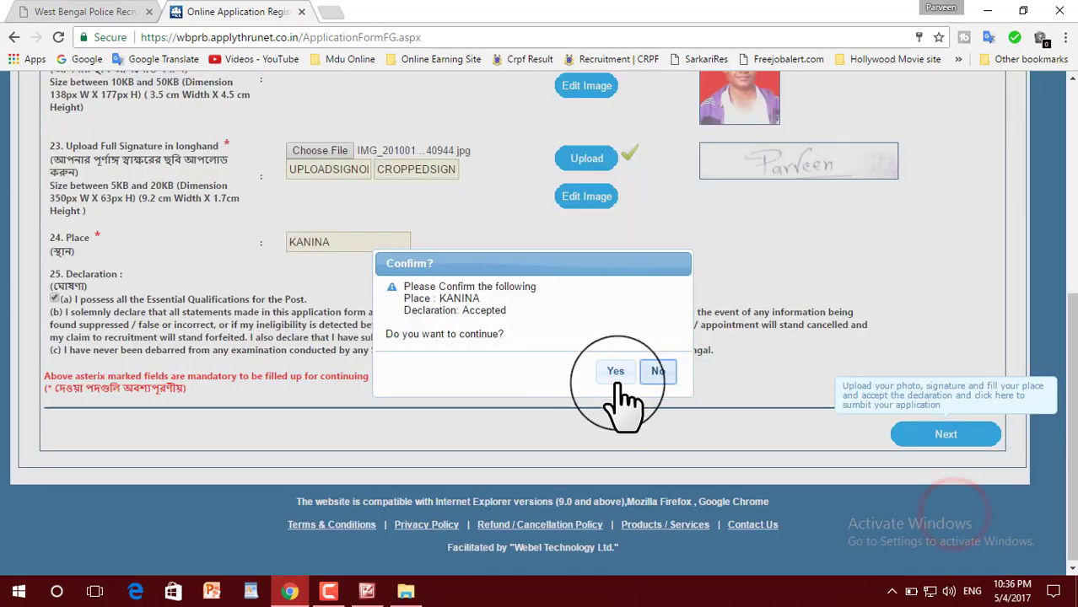
pyautogui.click(618, 372)
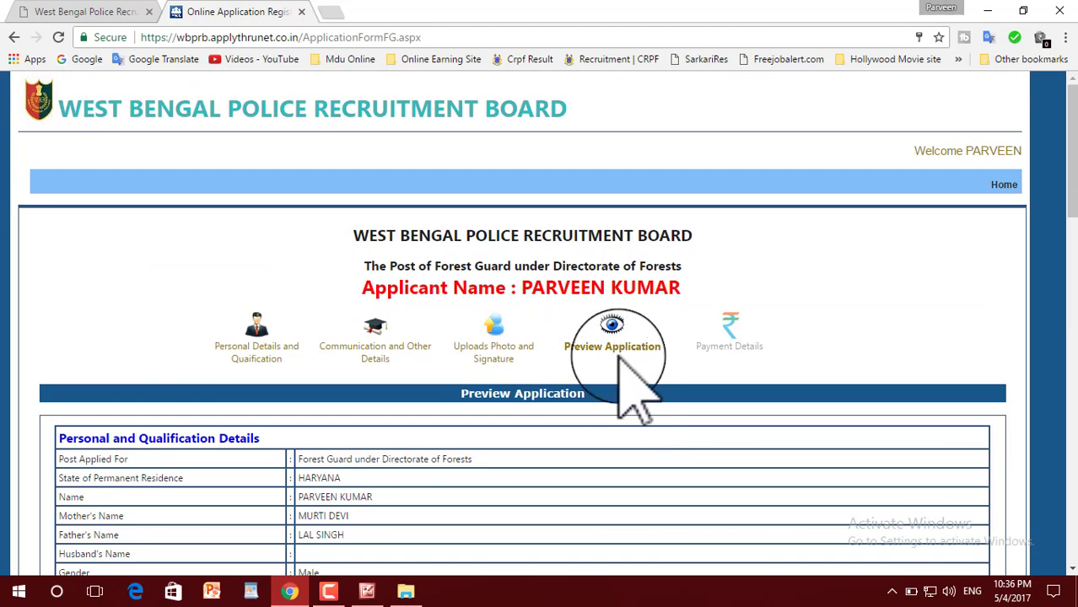
# - Review the application preview down to the photo, signature and declaration, and continue to the payment details
pyautogui.scroll(-3, 618, 380)
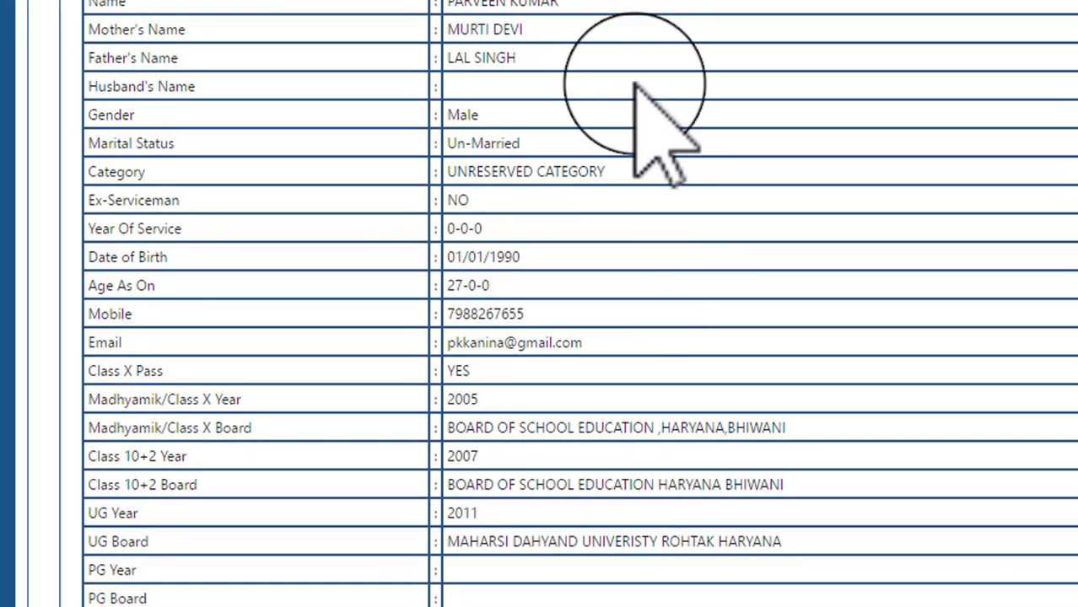
pyautogui.scroll(-7, 663, 144)
pyautogui.scroll(-1, 680, 293)
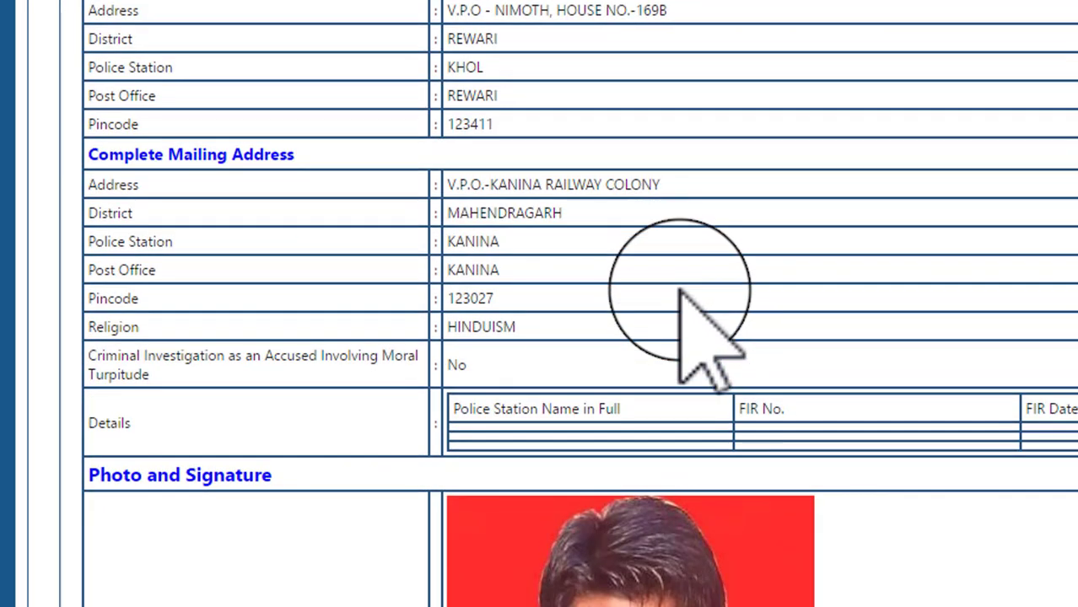
pyautogui.scroll(-1, 666, 253)
pyautogui.scroll(-4, 591, 270)
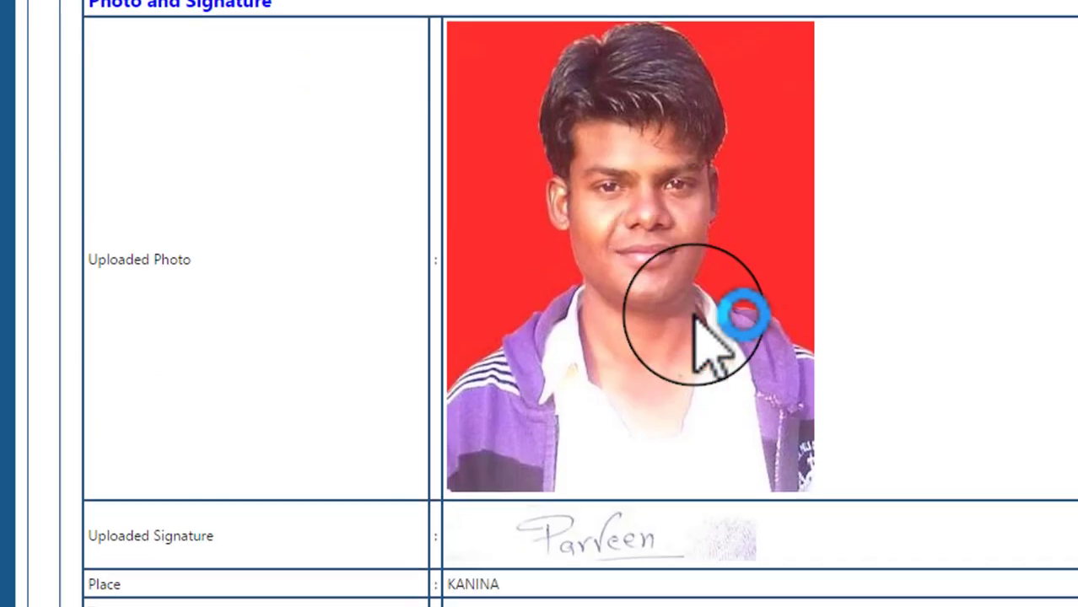
pyautogui.scroll(-2, 671, 506)
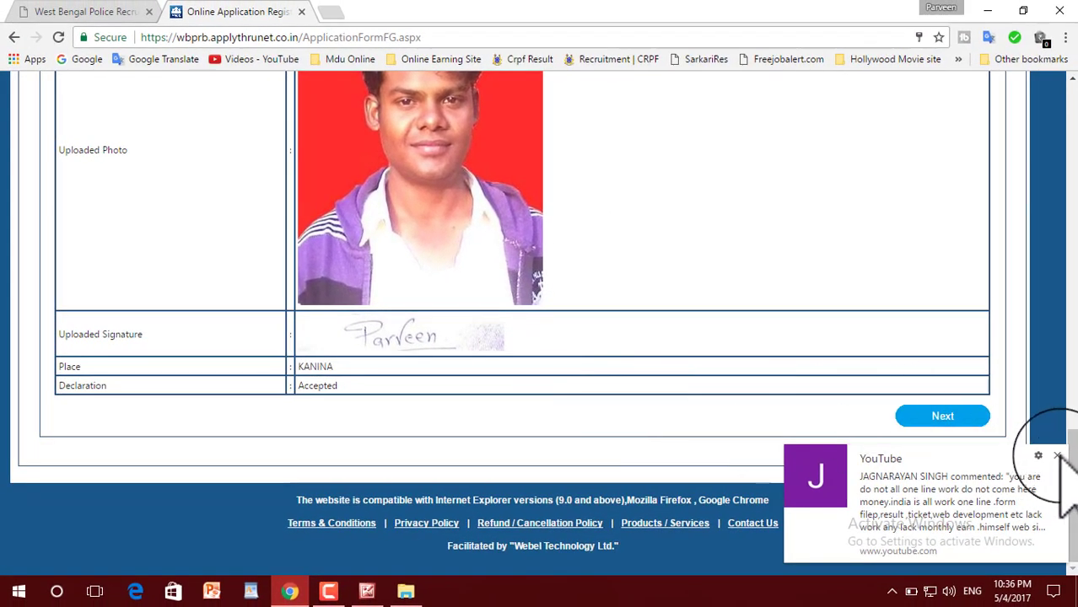
pyautogui.click(1057, 456)
pyautogui.click(944, 416)
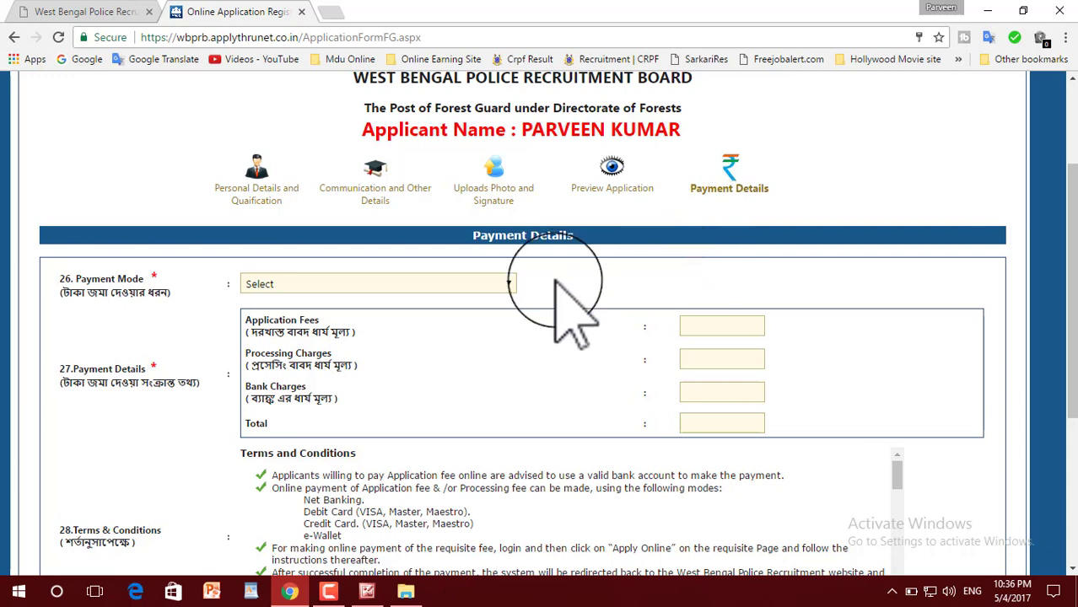
# - Submit and confirm the payment details with Online Payment Gateway through Bill Desk as the mode and the terms and conditions accepted
pyautogui.click(370, 283)
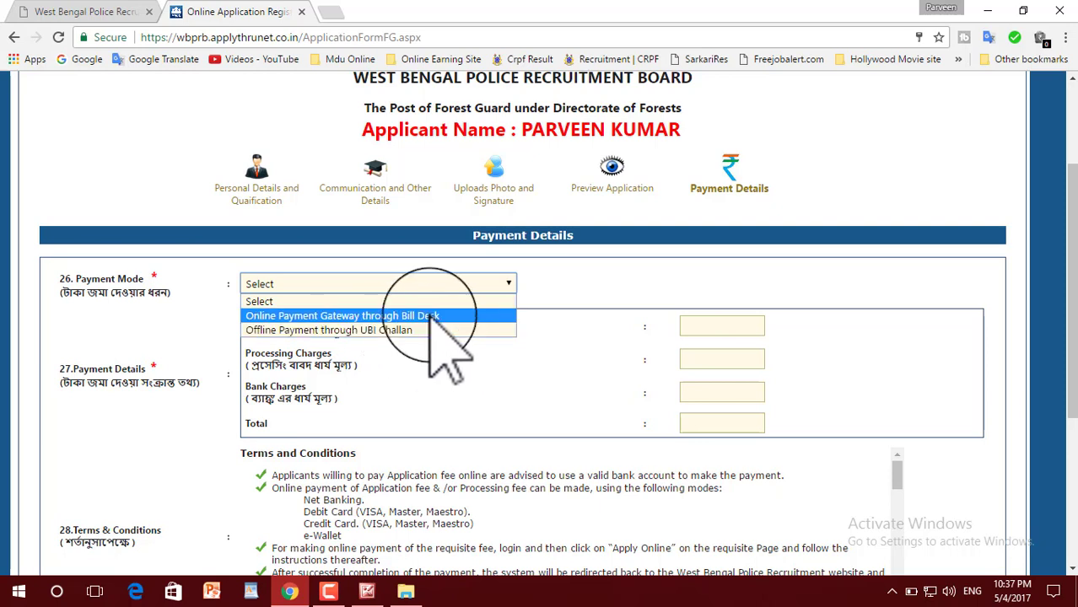
pyautogui.click(418, 315)
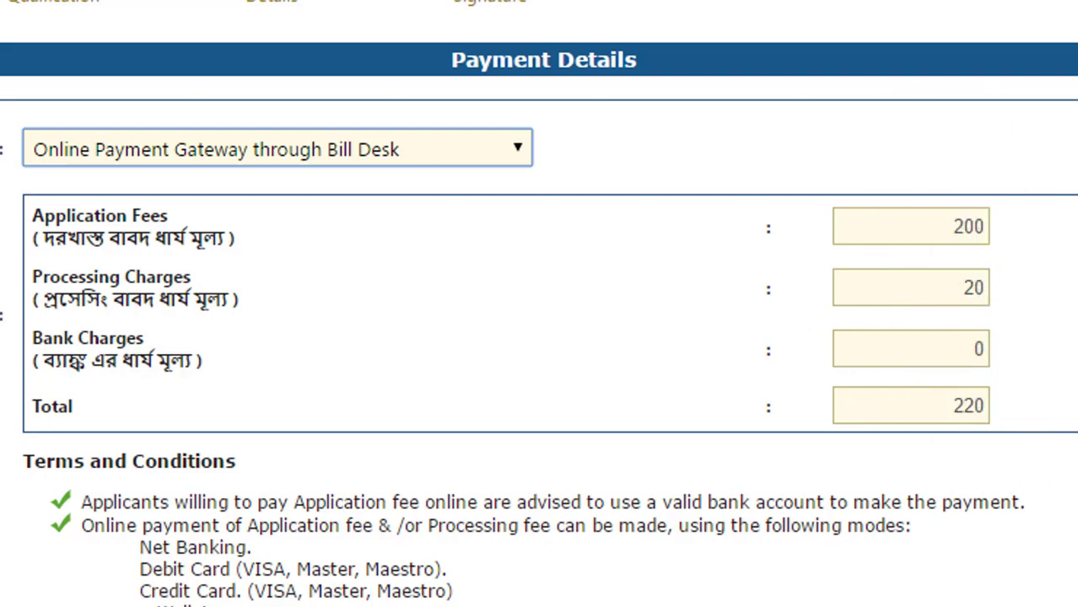
pyautogui.scroll(-5, 540, 303)
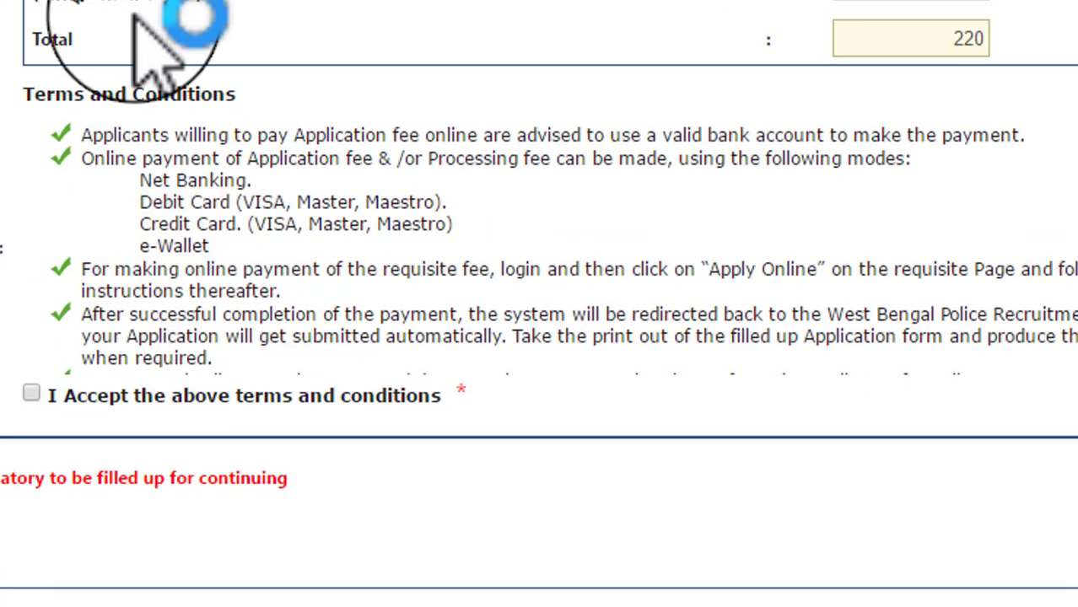
pyautogui.click(30, 393)
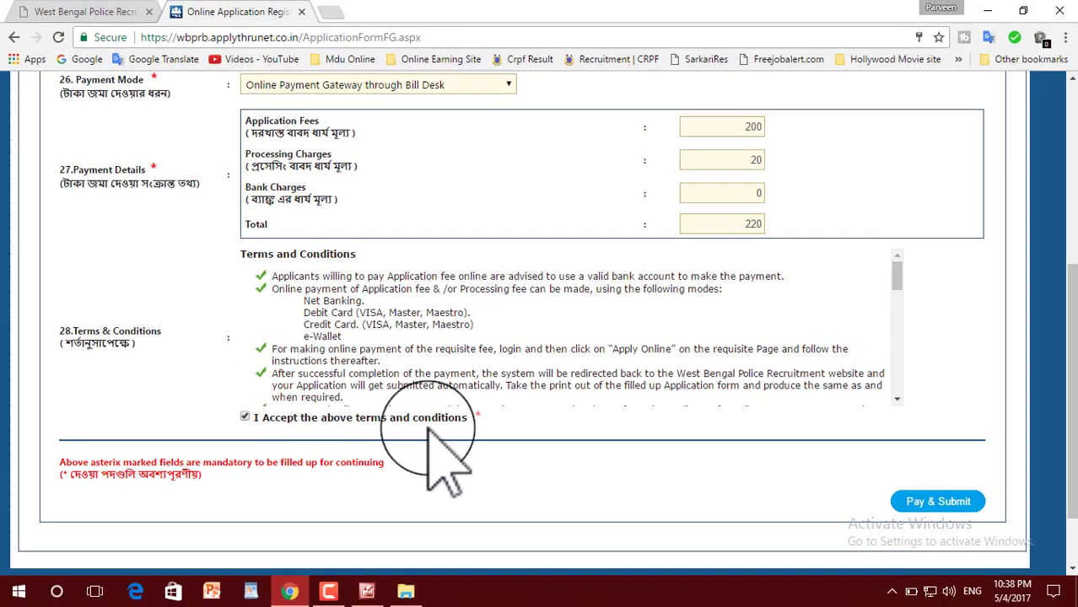
pyautogui.click(959, 501)
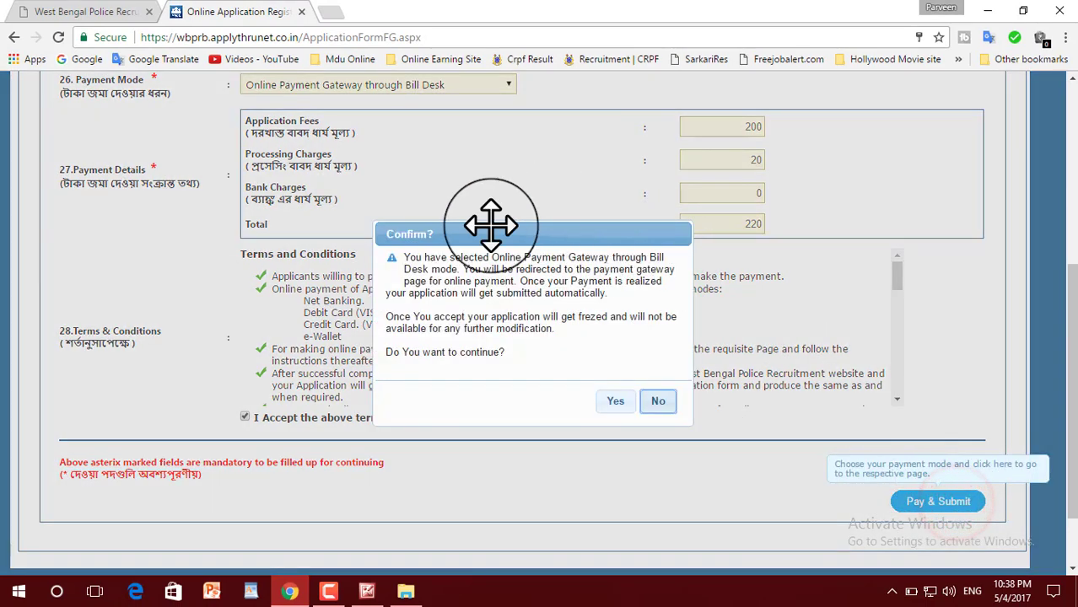
pyautogui.click(615, 403)
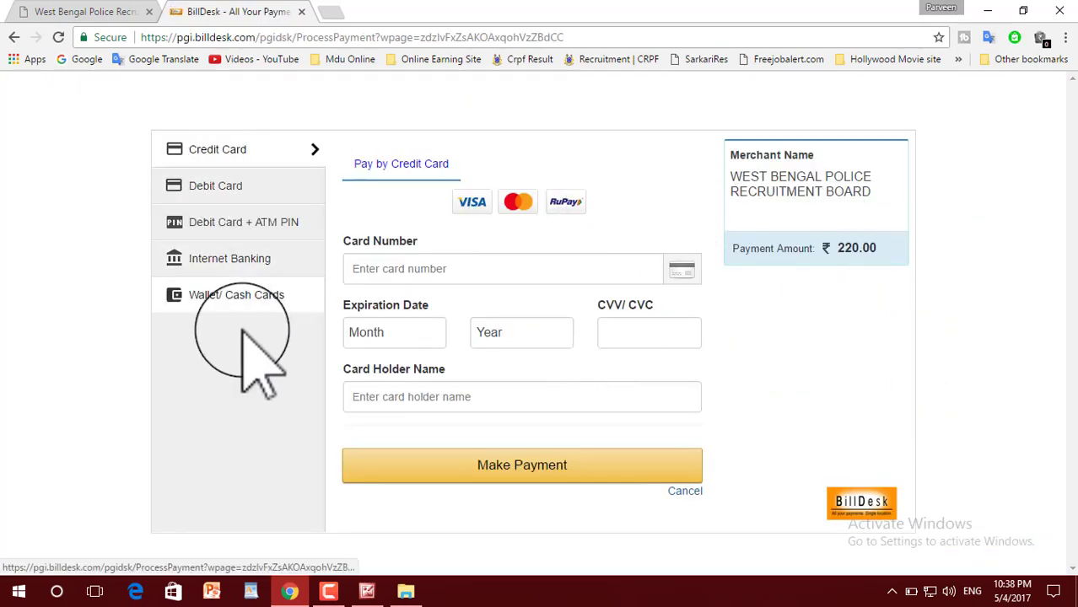
# - Look through the Debit Card, Debit Card + ATM PIN and Internet Banking payment options
pyautogui.click(216, 181)
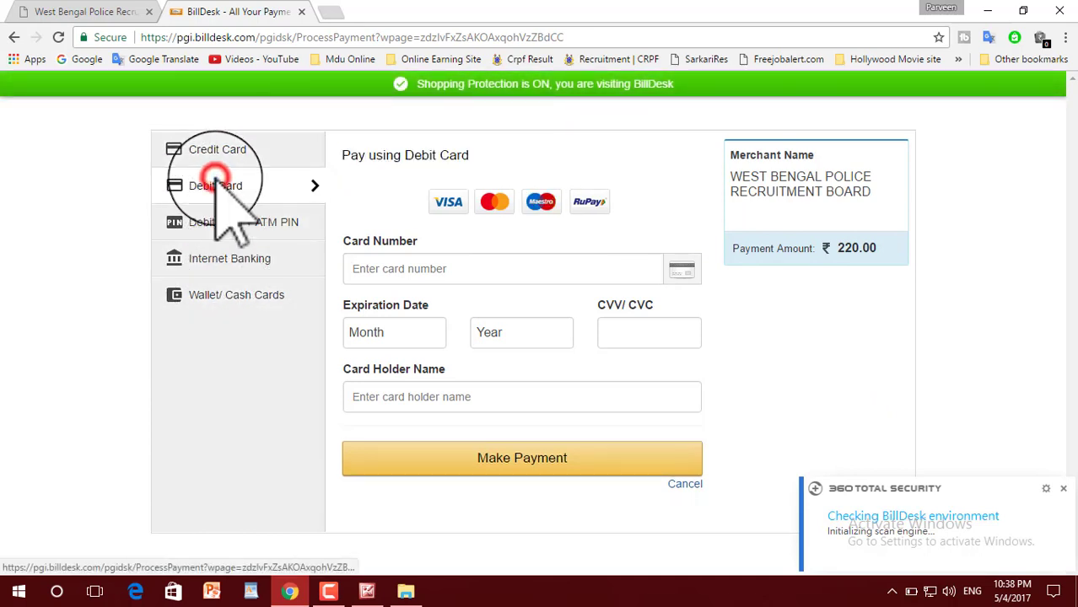
pyautogui.click(211, 223)
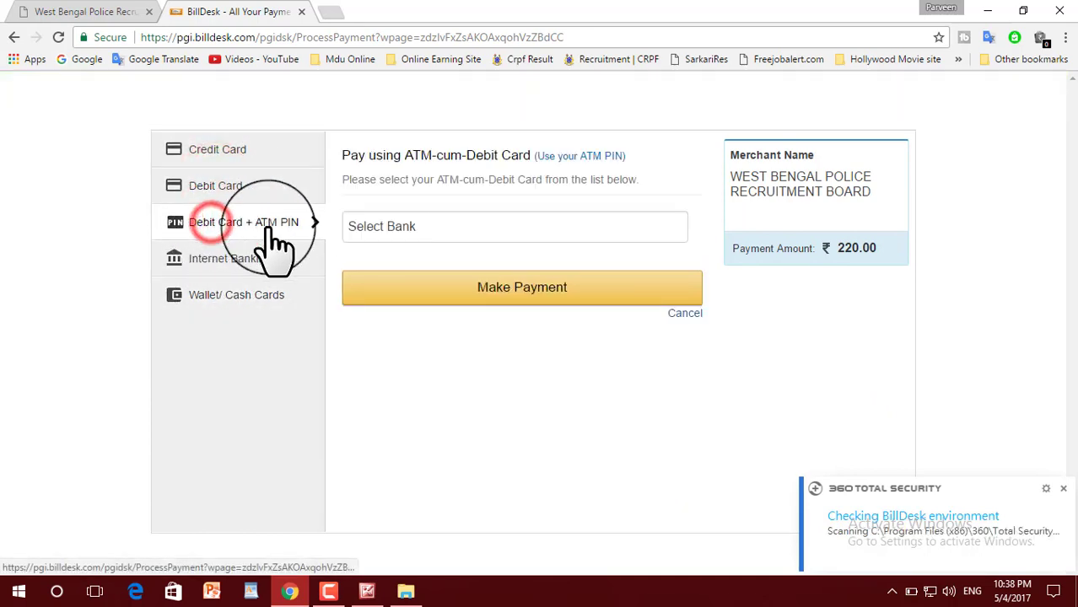
pyautogui.click(226, 261)
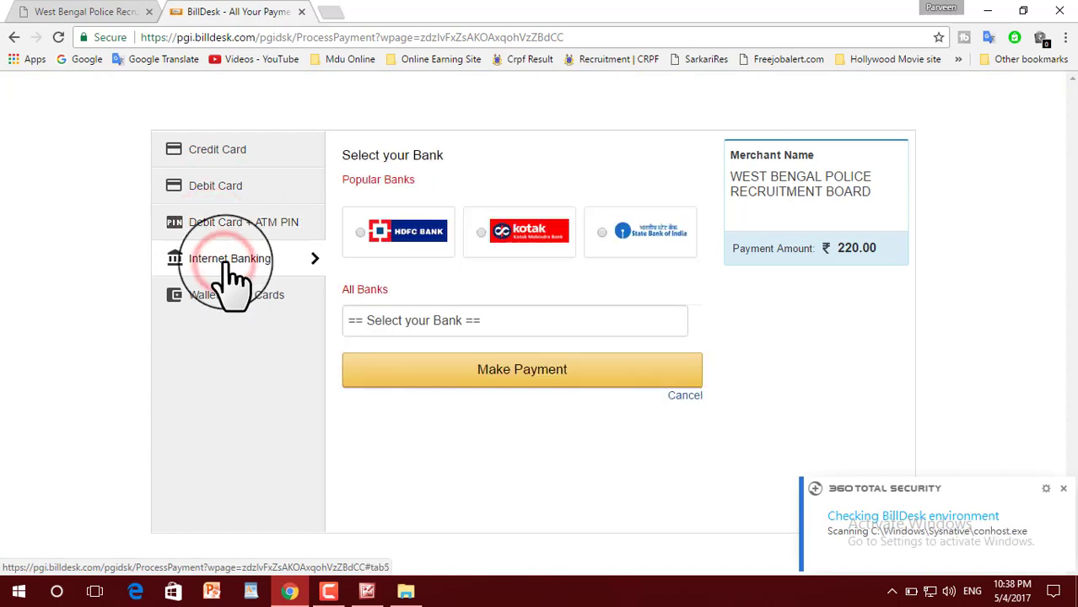
# - Look through the Wallet/Cash Cards and Credit Card payment options, and cancel the online payment
pyautogui.click(223, 298)
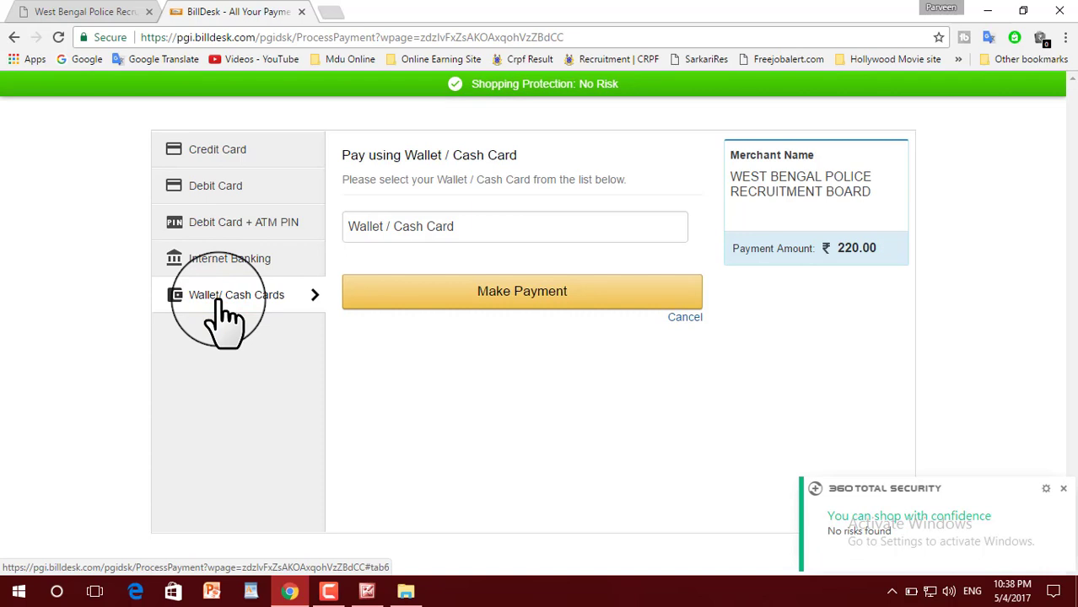
pyautogui.click(212, 152)
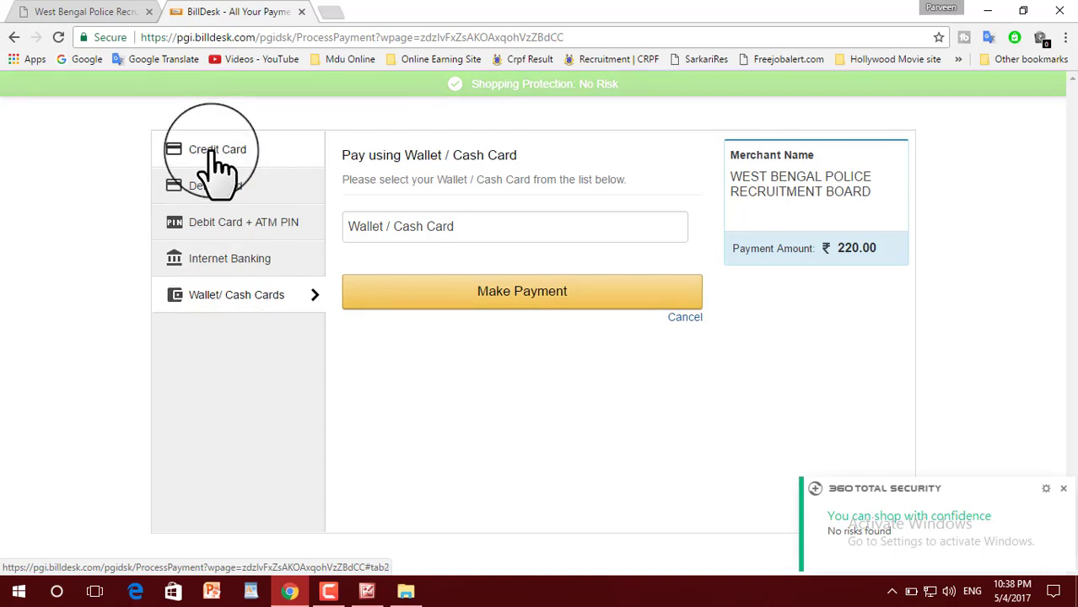
pyautogui.click(212, 150)
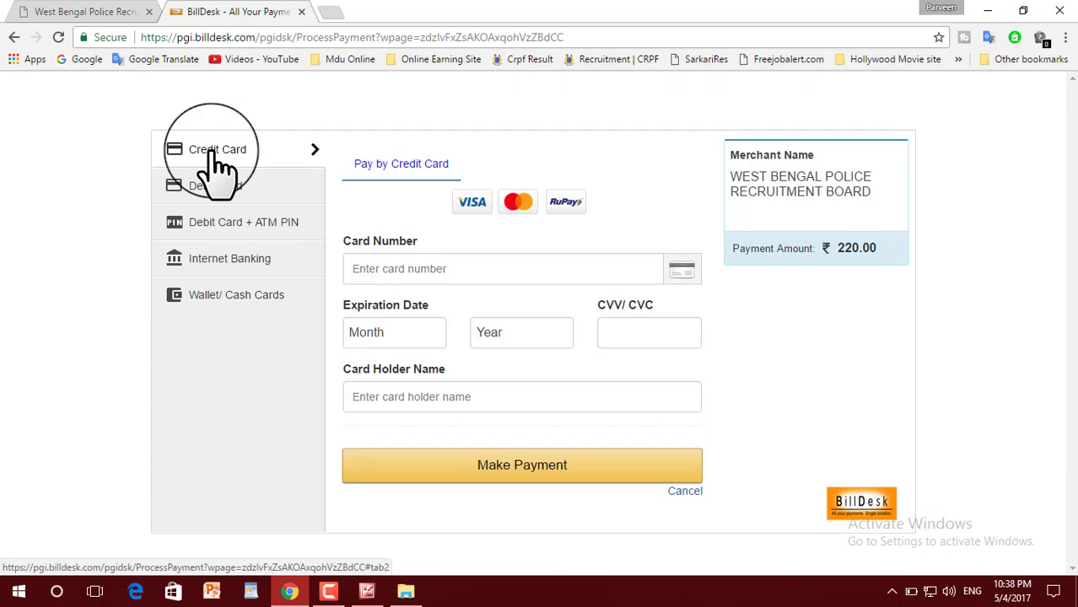
pyautogui.click(685, 491)
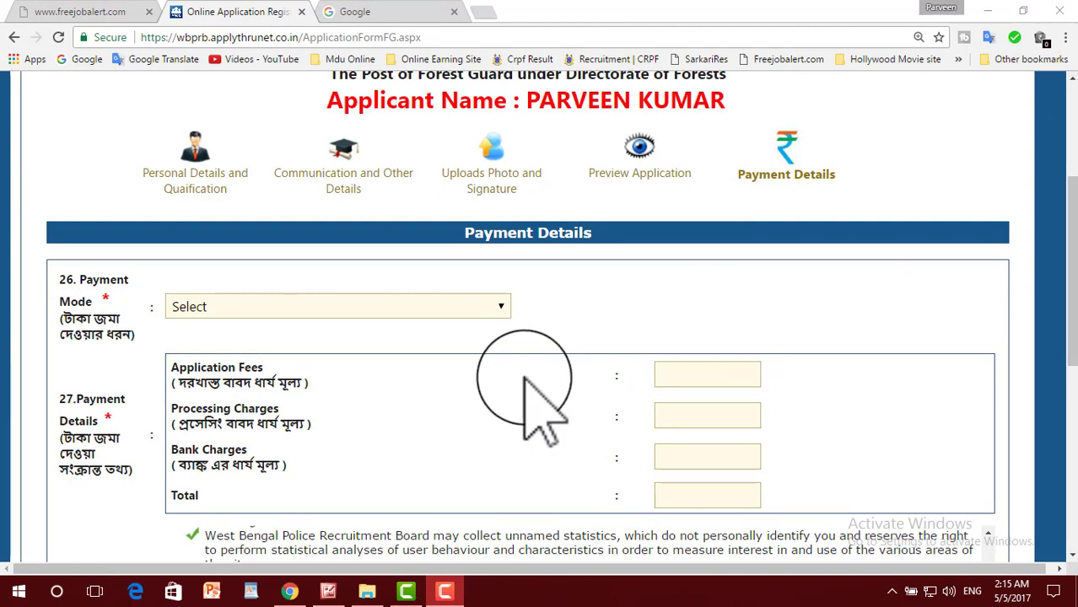
# - Submit and confirm the payment details with Offline Payment through UBI Challan as the mode and the terms and conditions accepted
pyautogui.click(501, 307)
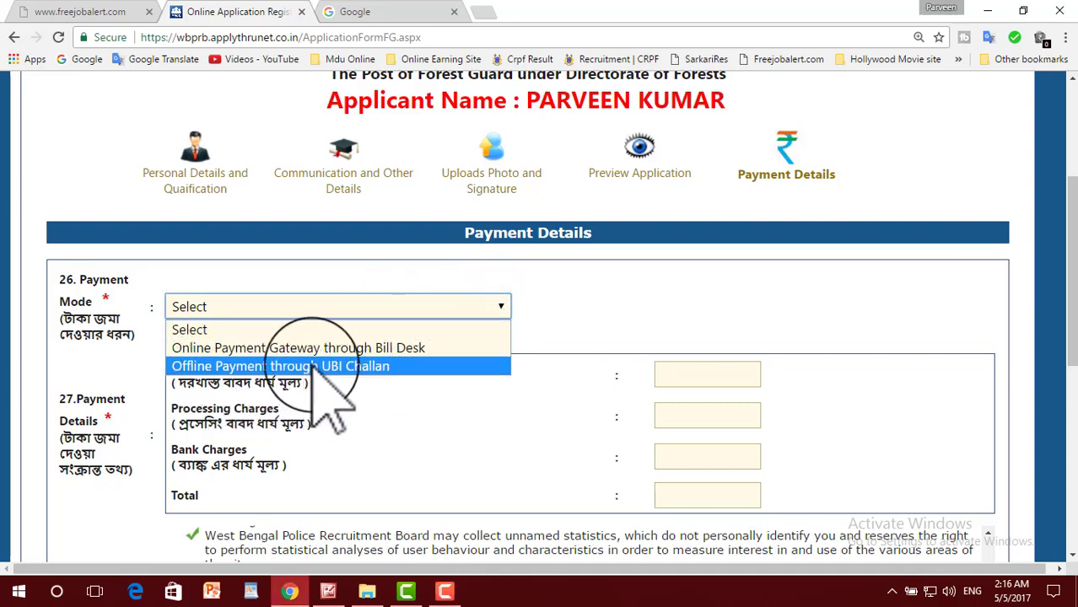
pyautogui.click(362, 368)
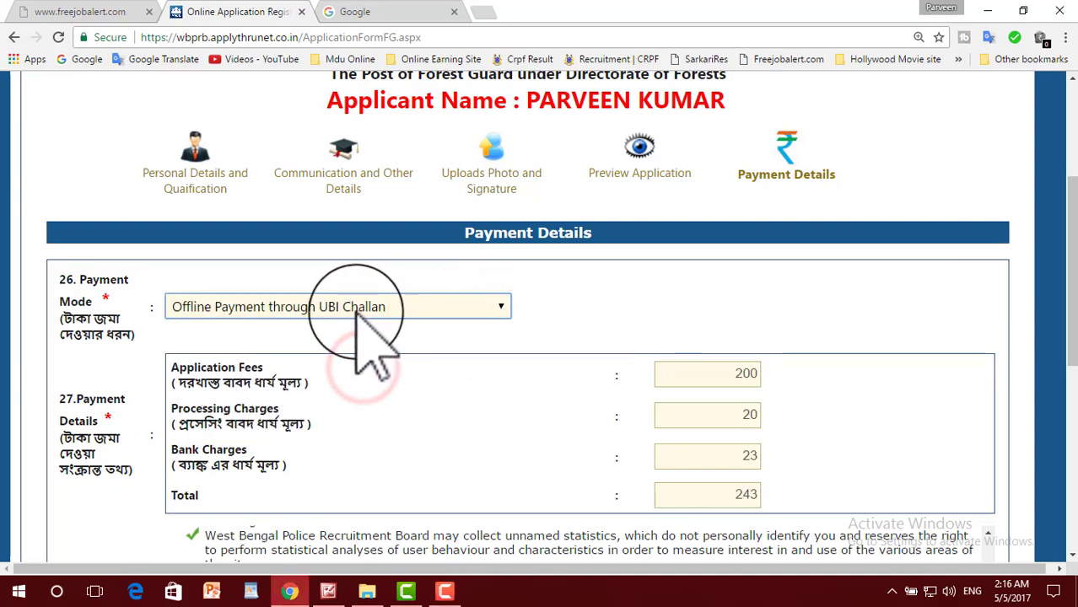
pyautogui.scroll(-1, 439, 359)
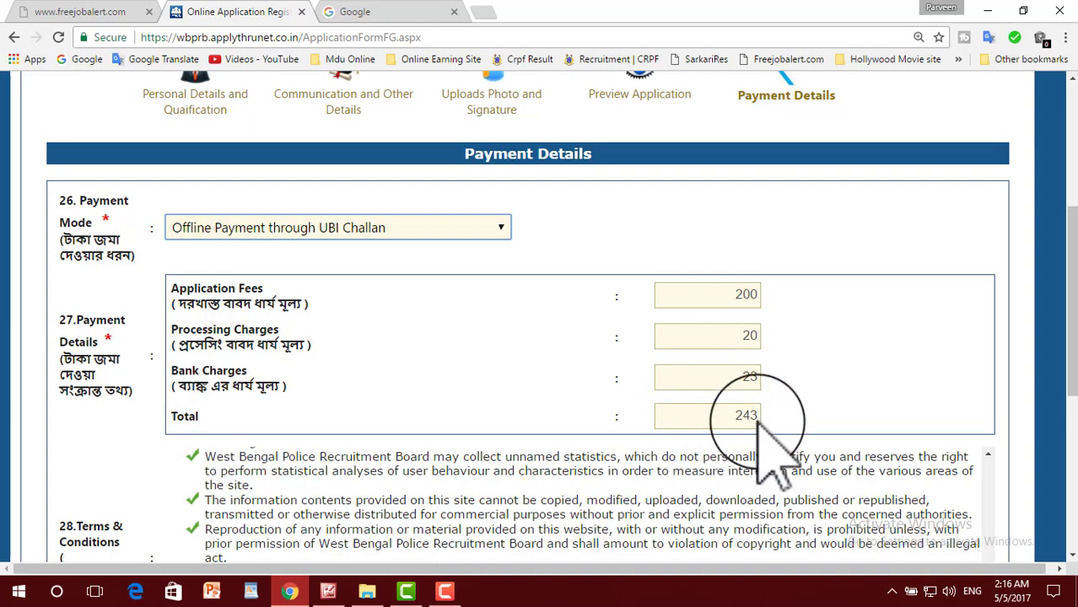
pyautogui.scroll(-5, 759, 430)
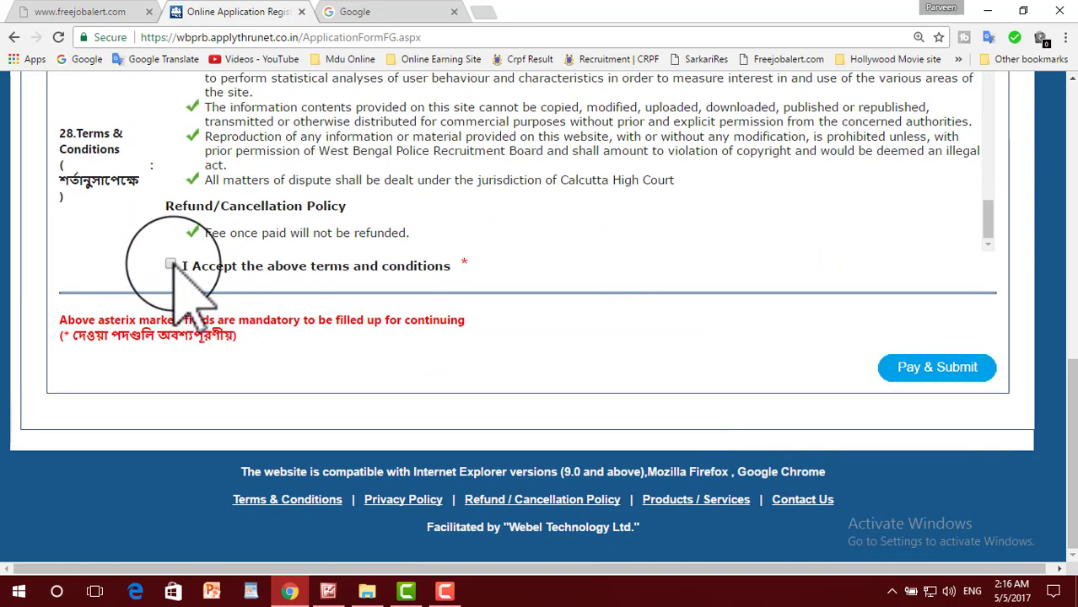
pyautogui.click(171, 265)
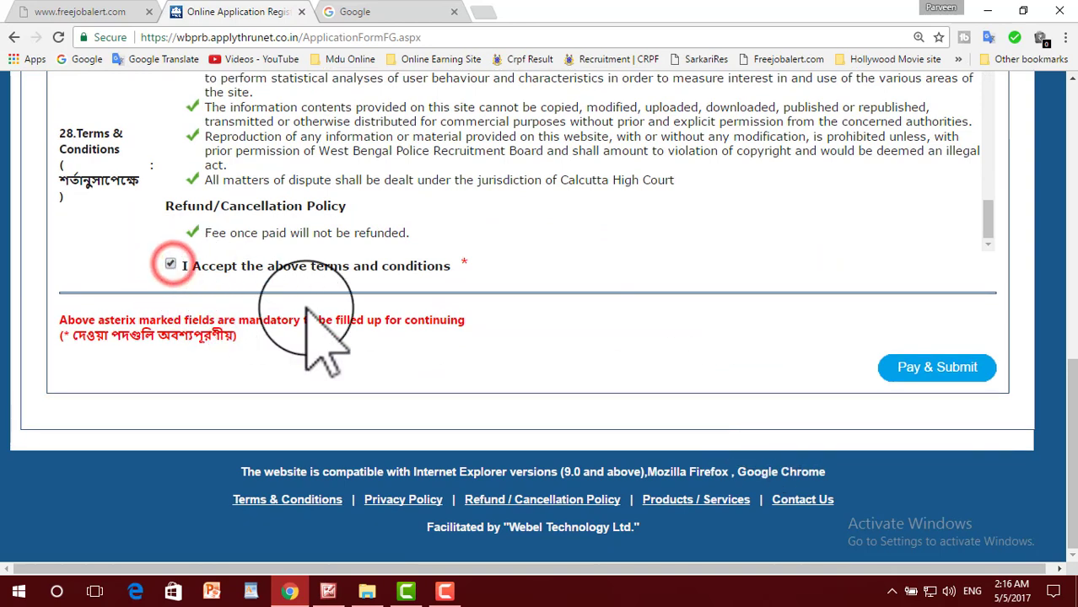
pyautogui.click(938, 371)
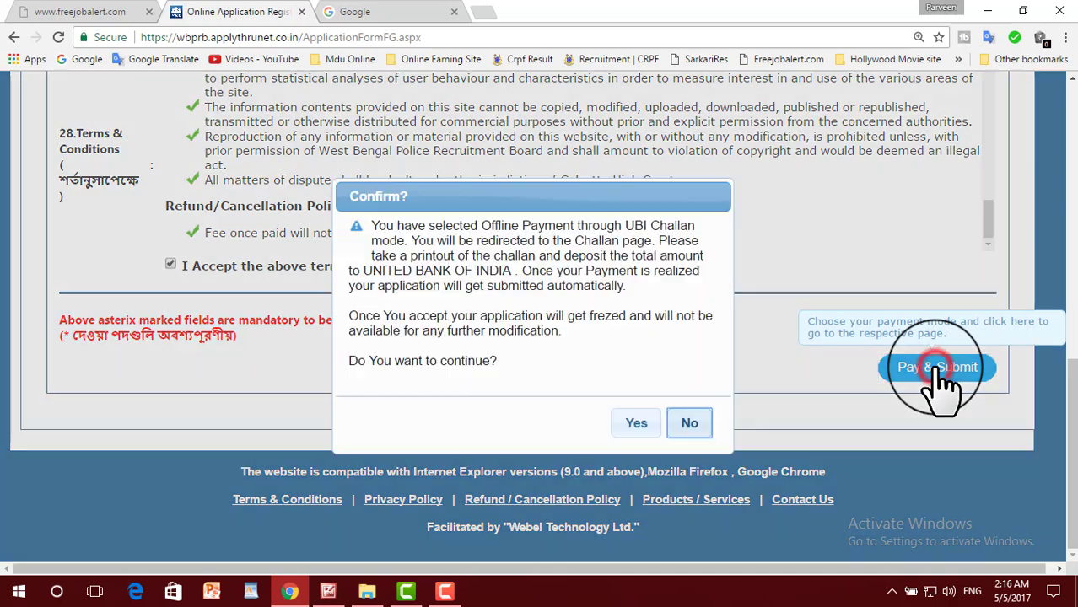
pyautogui.click(638, 426)
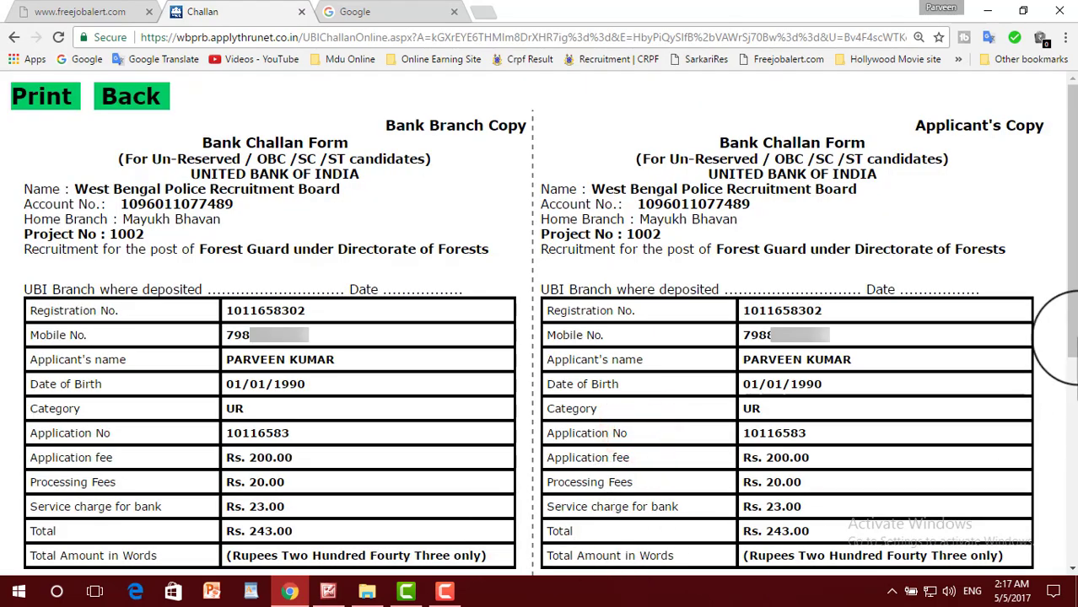
# - Review the bank challan form from the applicant and fee details down to the instructions for candidates and branch officials
pyautogui.moveTo(1069, 278); pyautogui.dragTo(1069, 291)
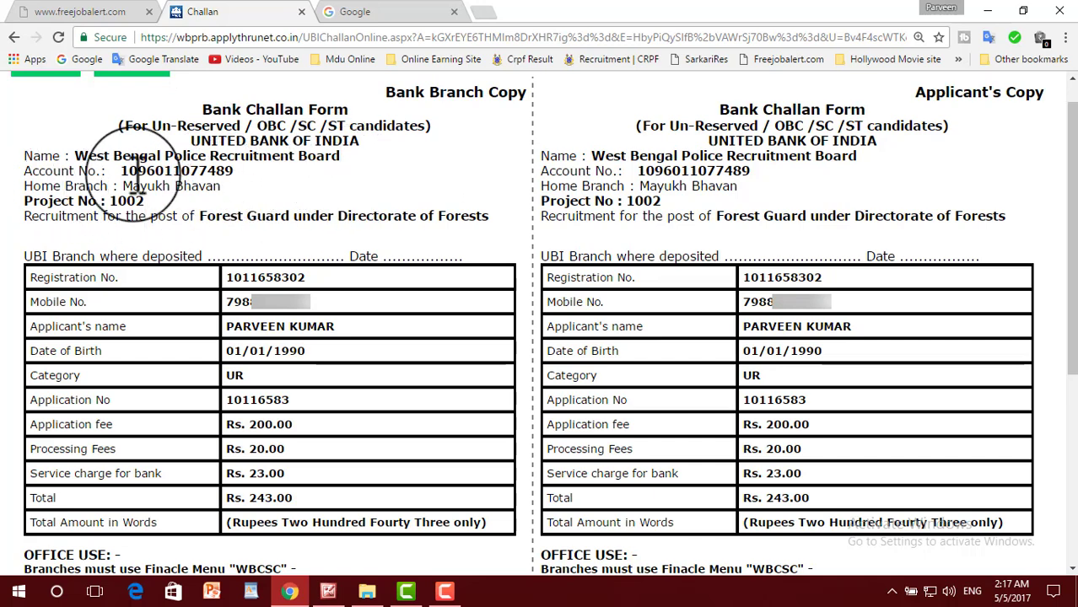
pyautogui.scroll(-1, 1069, 186)
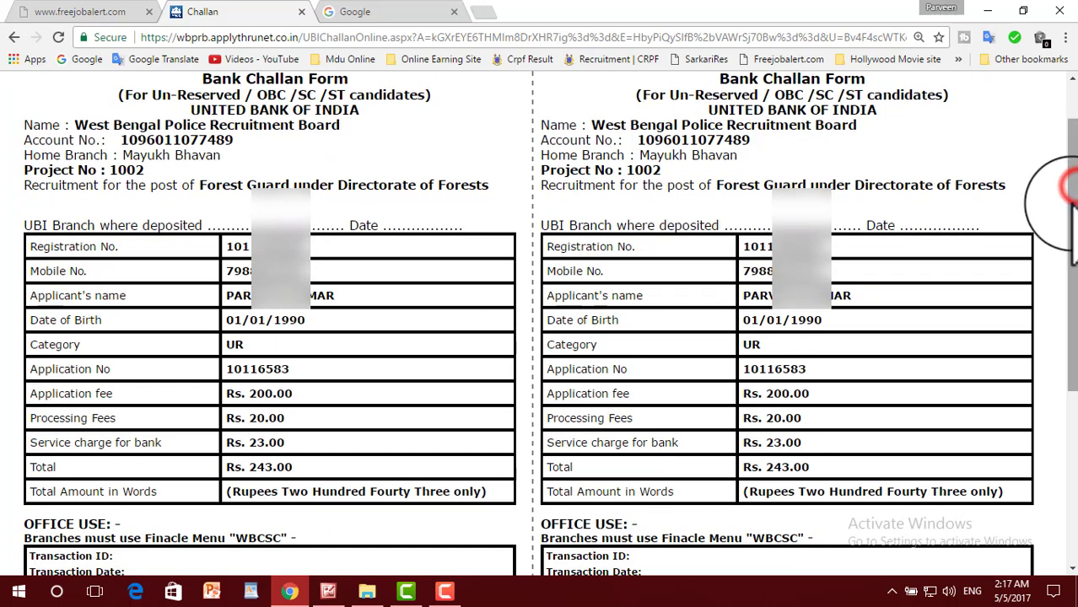
pyautogui.scroll(-2, 1067, 234)
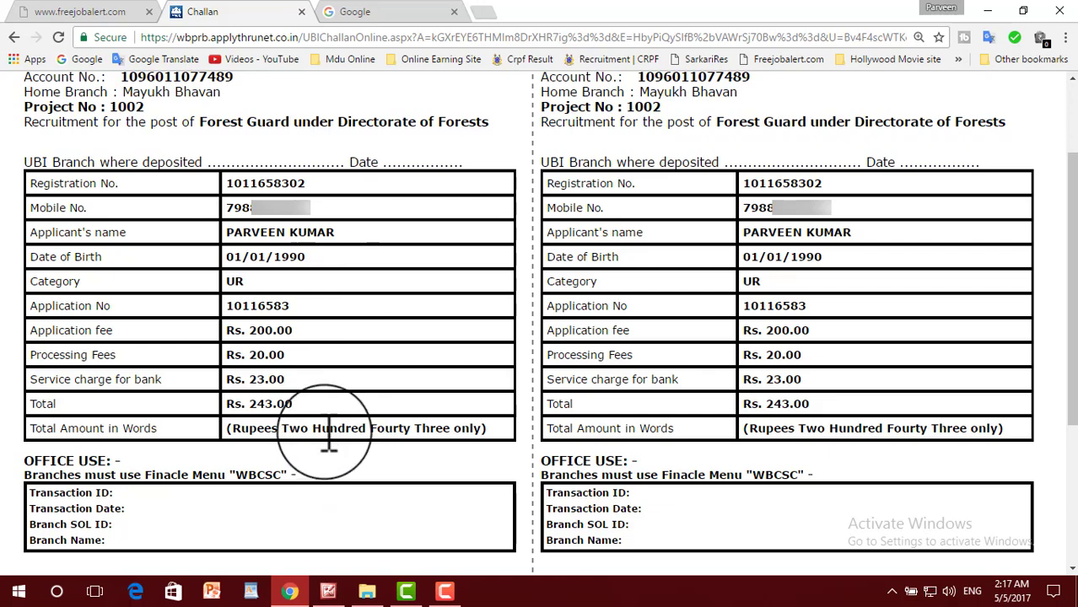
pyautogui.scroll(-1, 325, 431)
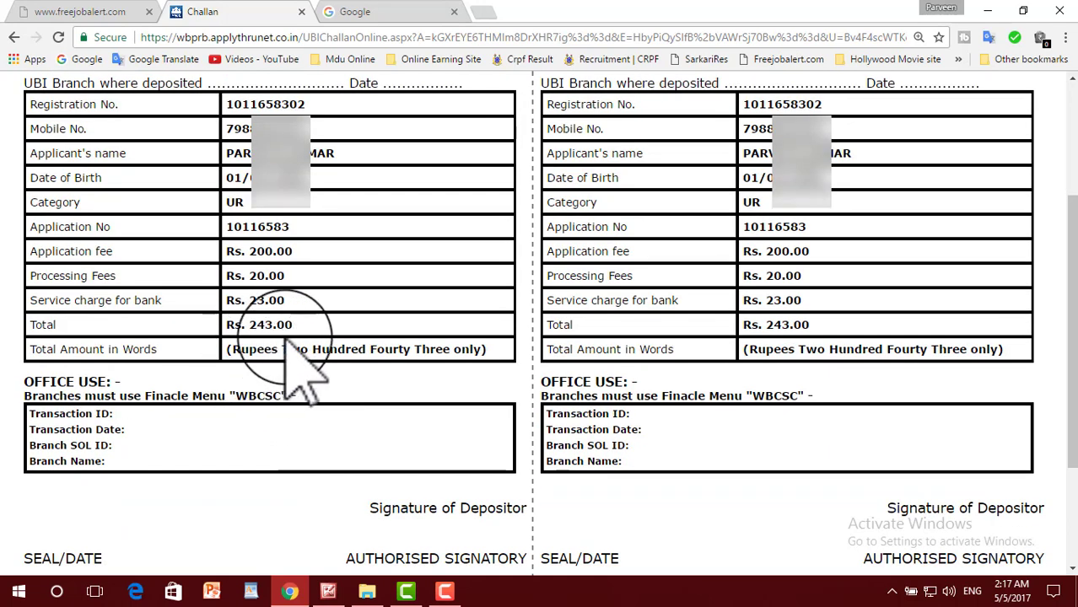
pyautogui.scroll(-2, 633, 351)
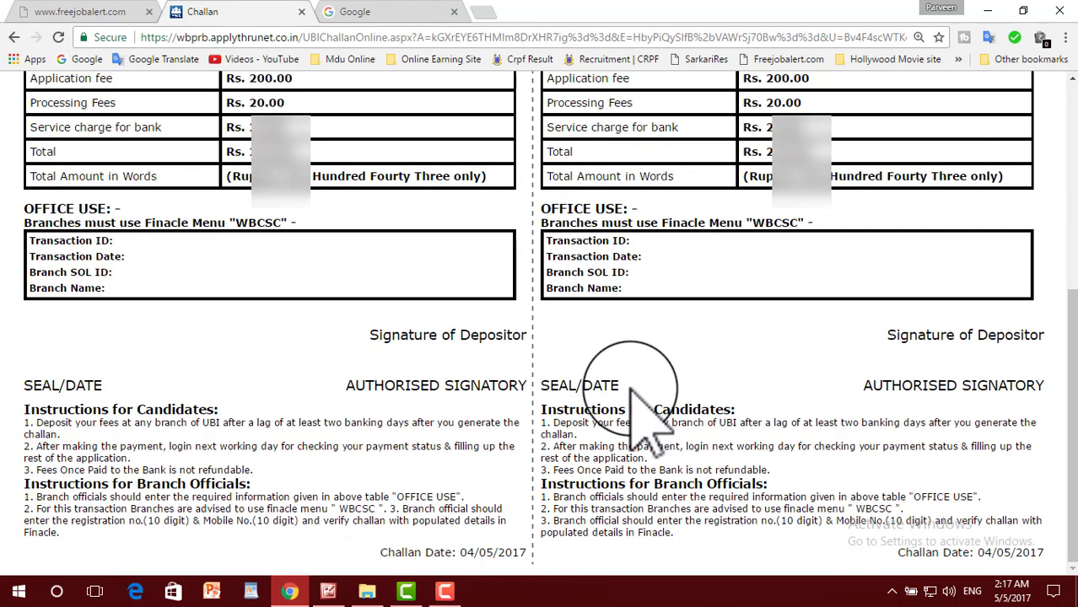
pyautogui.scroll(5, 732, 368)
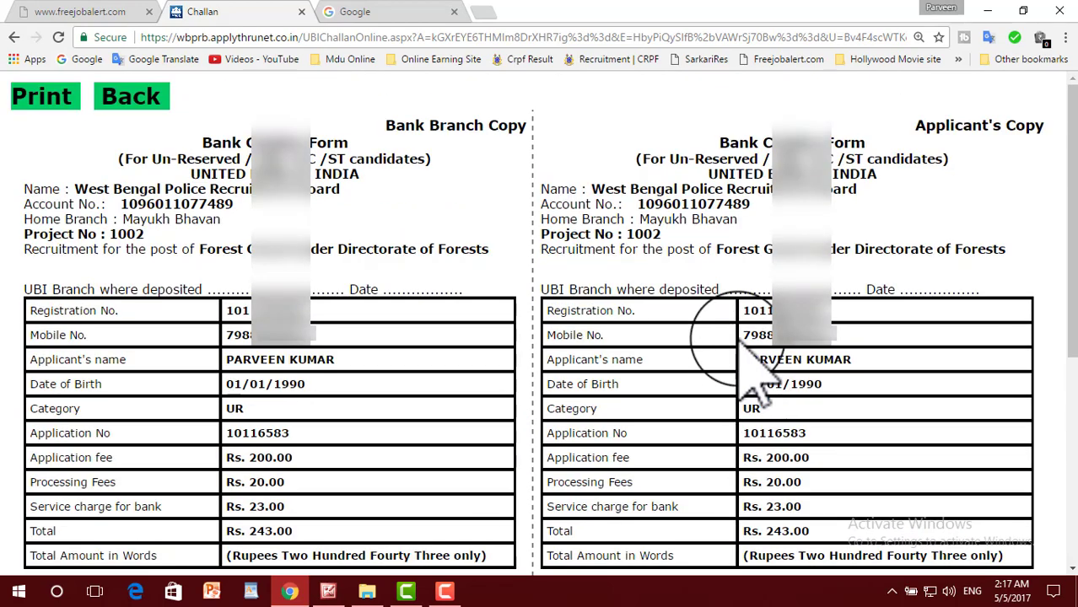
# - Save the challan as a PDF file named "west bangol police challan" on the Desktop
pyautogui.click(43, 97)
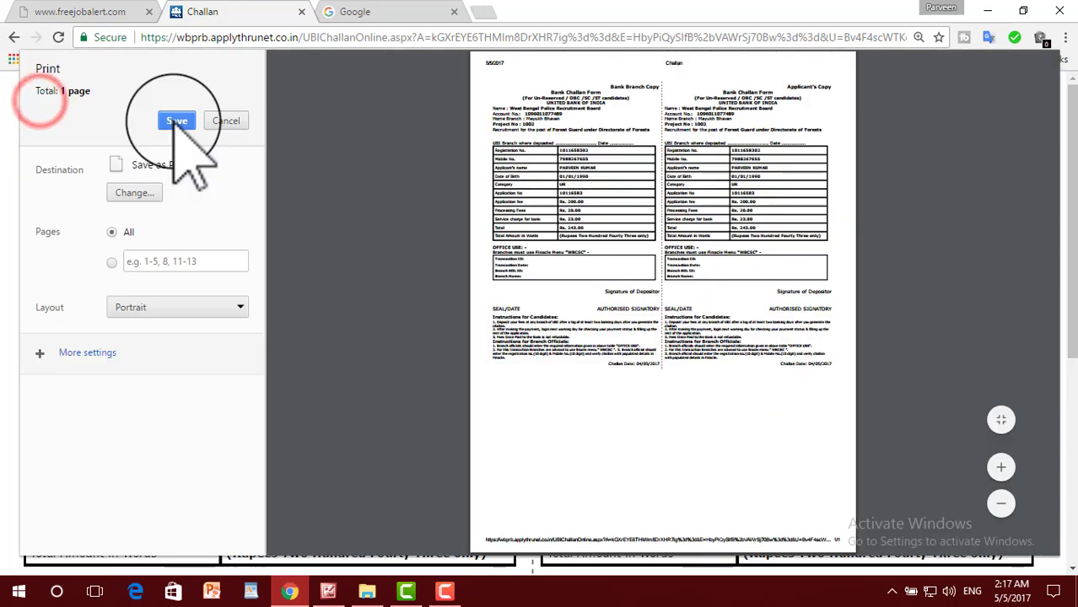
pyautogui.click(176, 121)
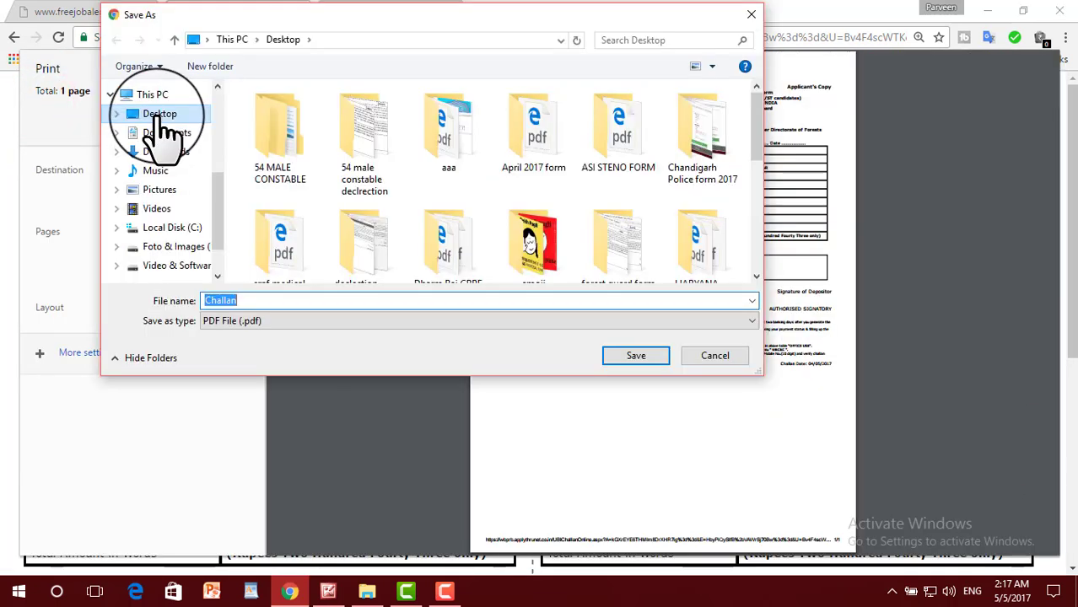
pyautogui.click(160, 117)
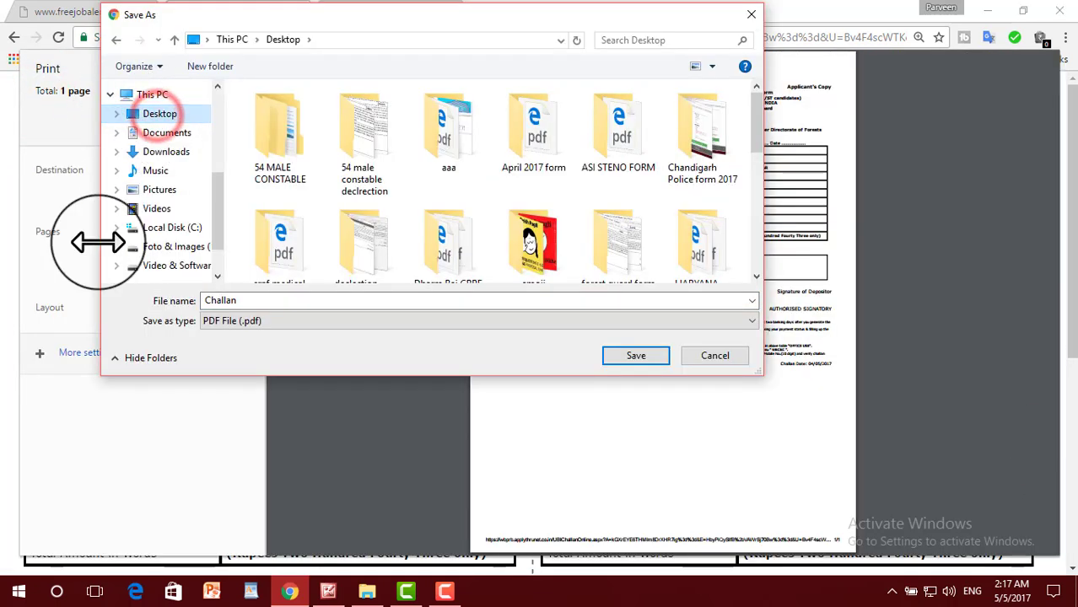
pyautogui.doubleClick(250, 300)
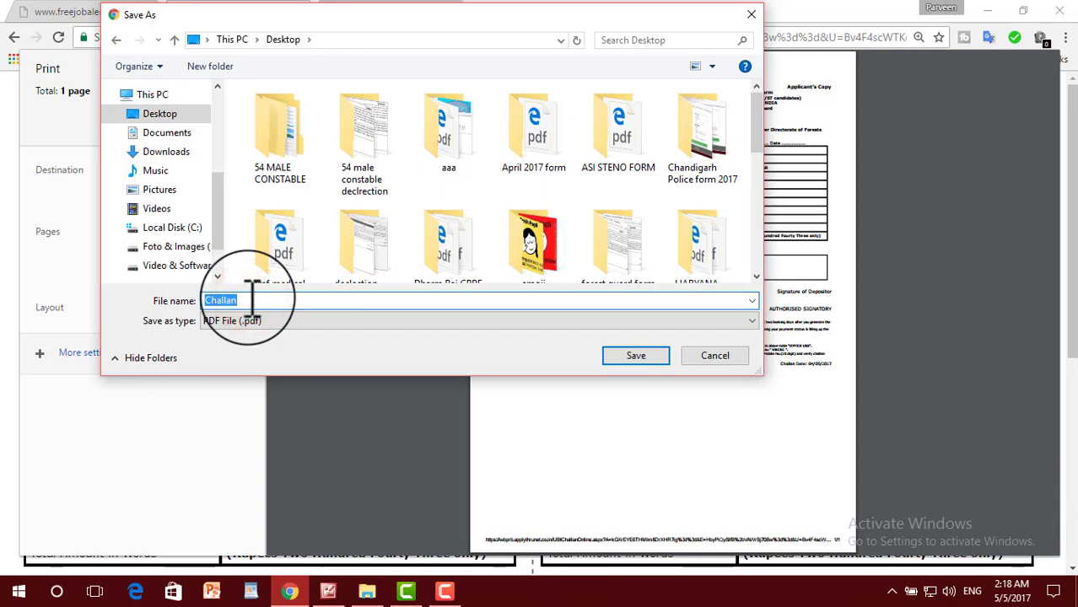
pyautogui.write('west bangol police challan')
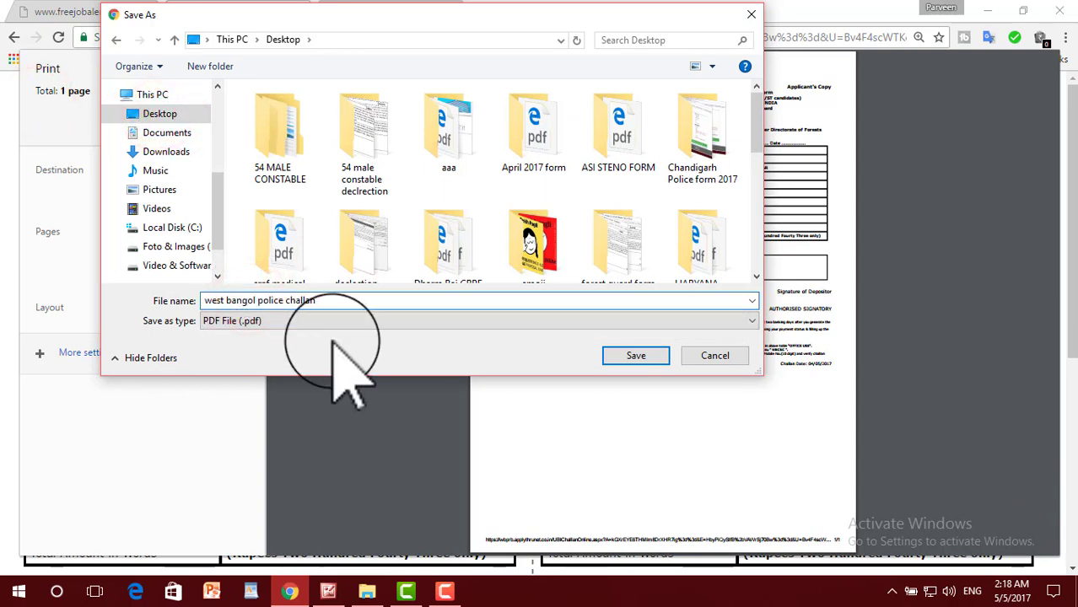
pyautogui.click(637, 358)
# - Switch to the saved challan PDF in Microsoft Edge and examine it enlarged down to the instructions
pyautogui.click(988, 11)
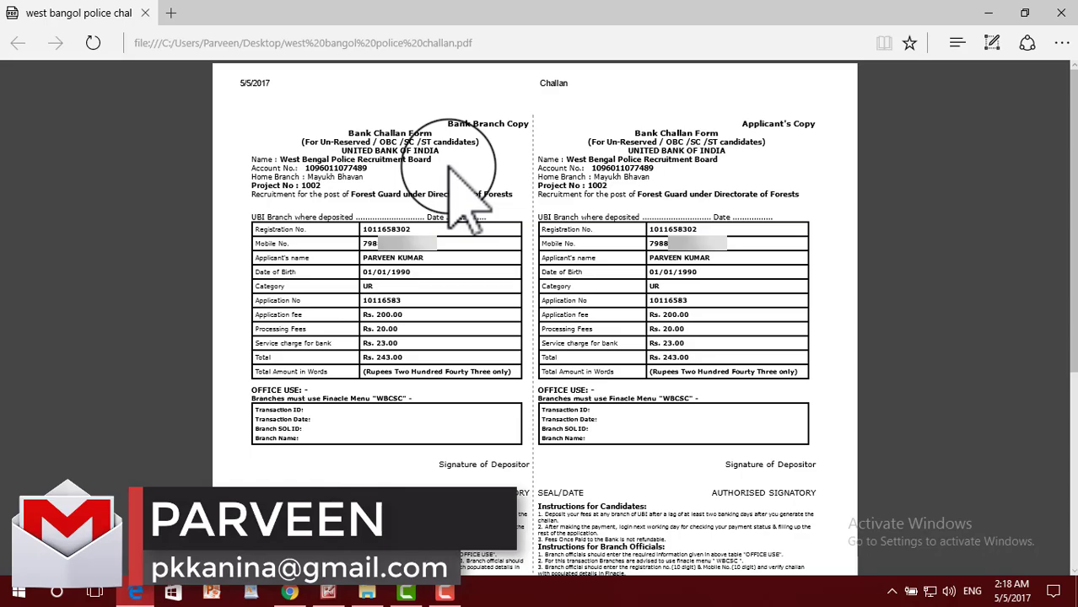
pyautogui.keyDown('ctrl'); pyautogui.scroll(4, 460, 181); pyautogui.keyUp('ctrl')
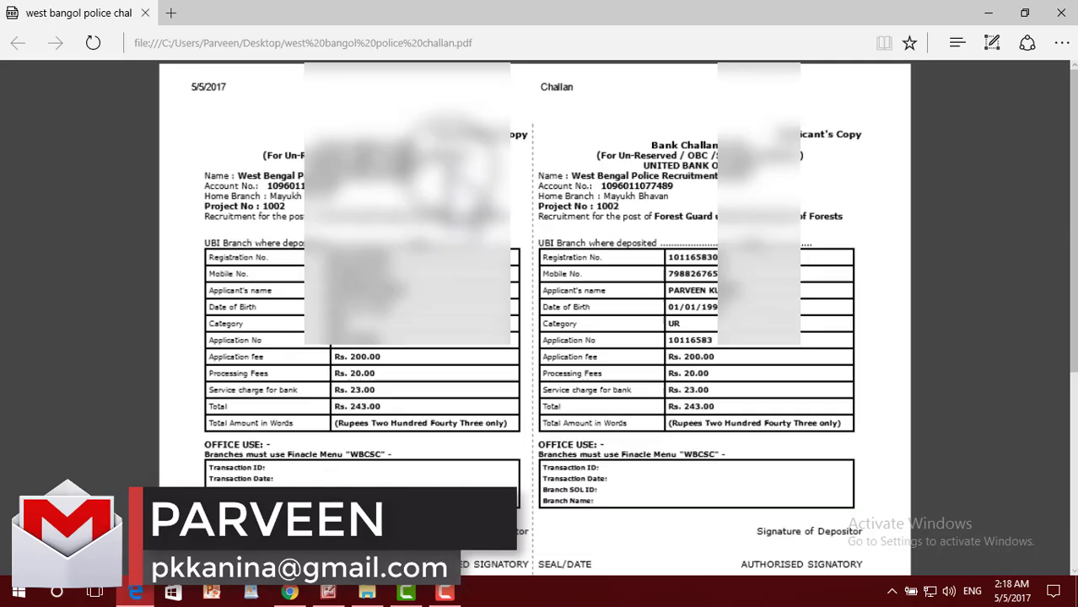
pyautogui.scroll(-3, 525, 270)
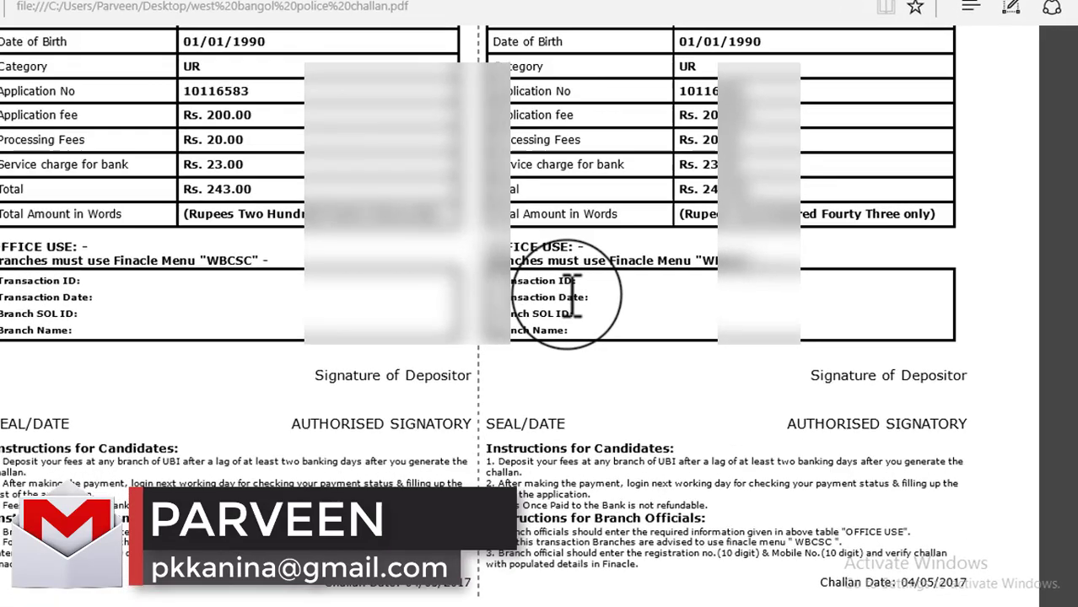